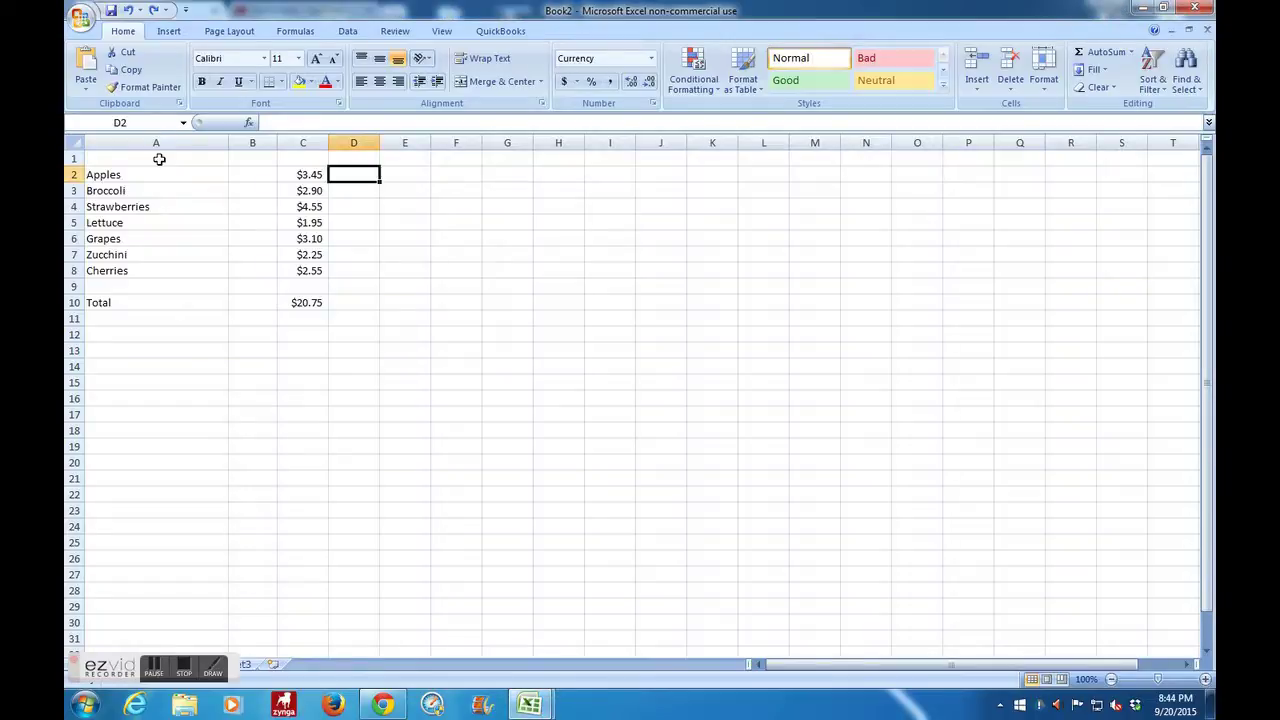
- Insert two new sheet rows above the grocery list, at rows 1 and 2
click(159, 159)
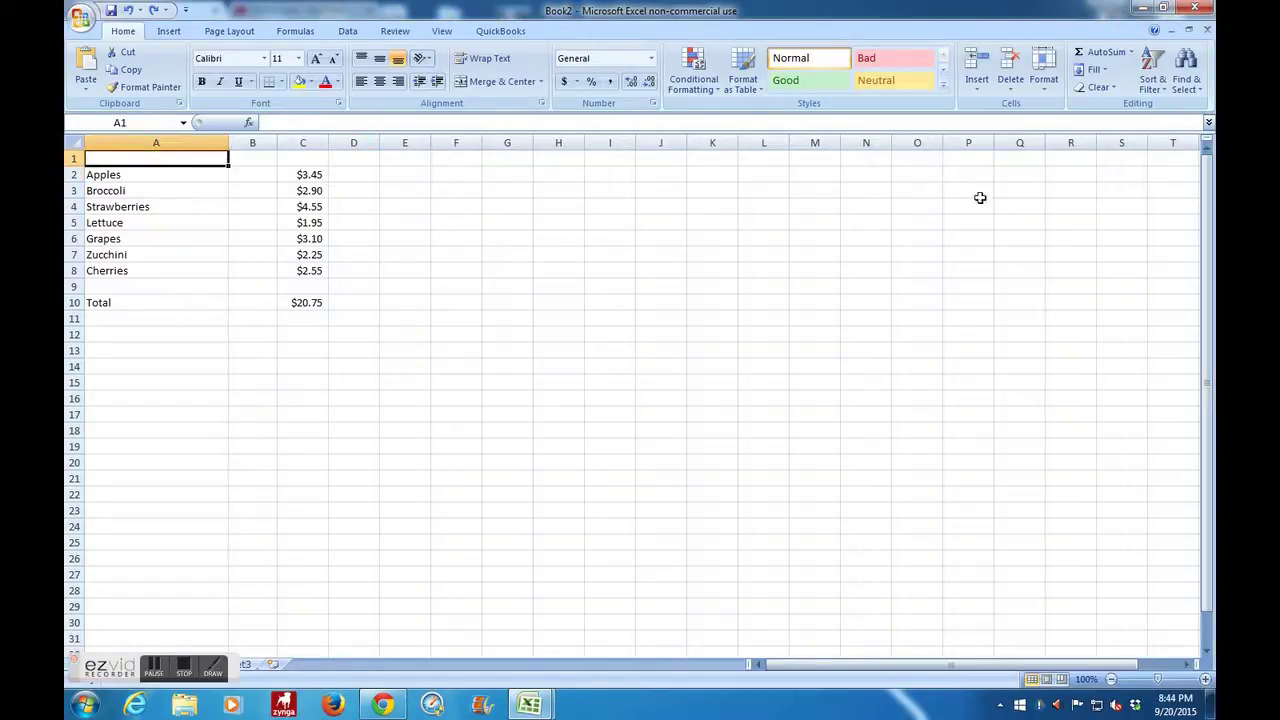
drag(206, 161, 204, 172)
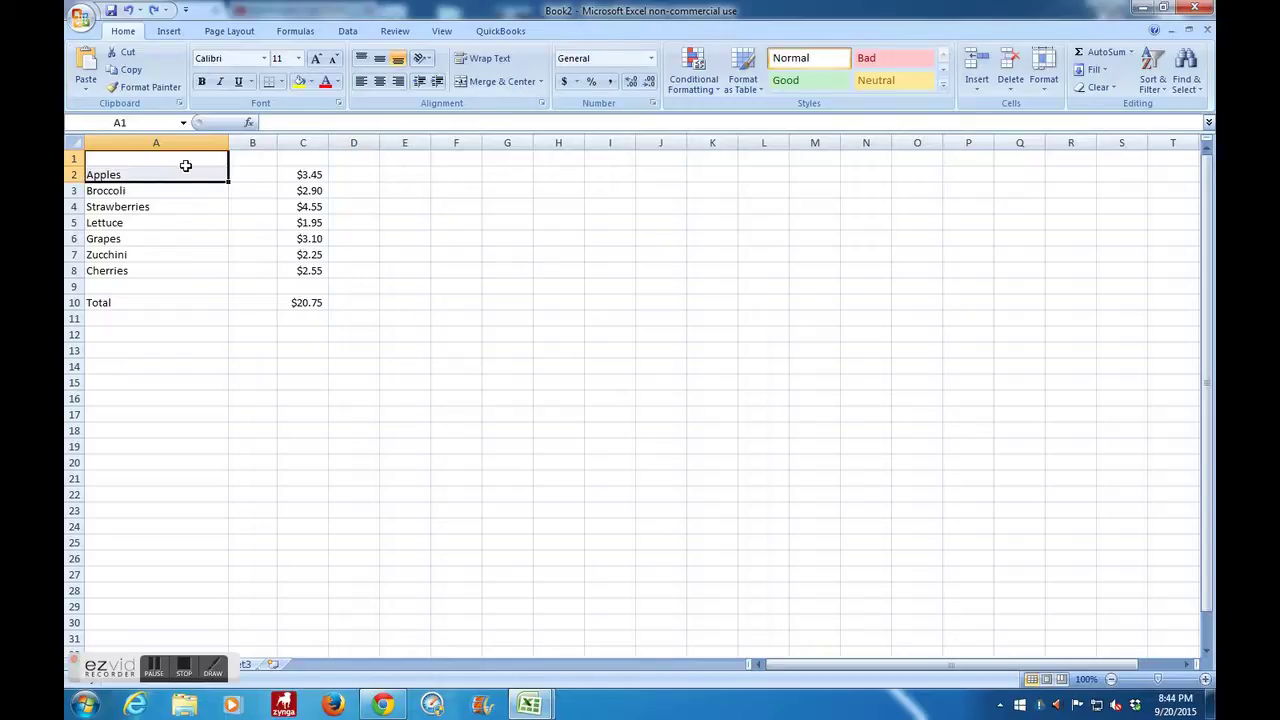
click(977, 96)
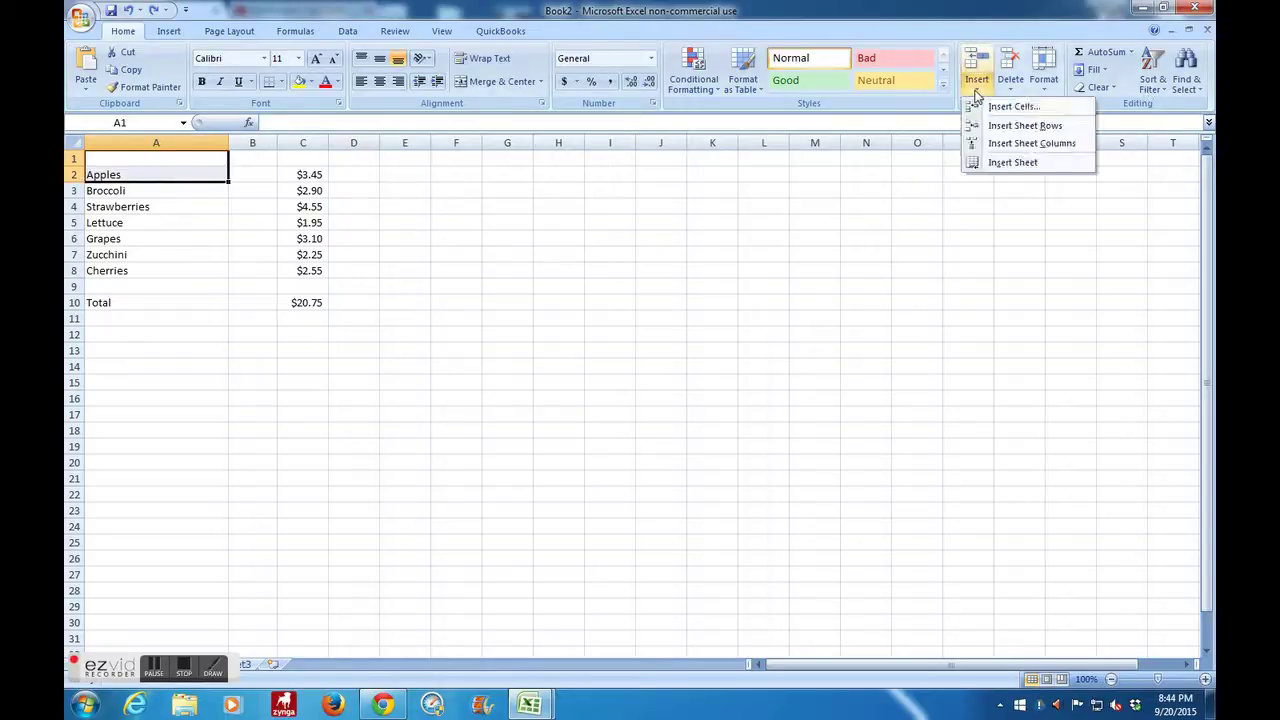
click(1015, 126)
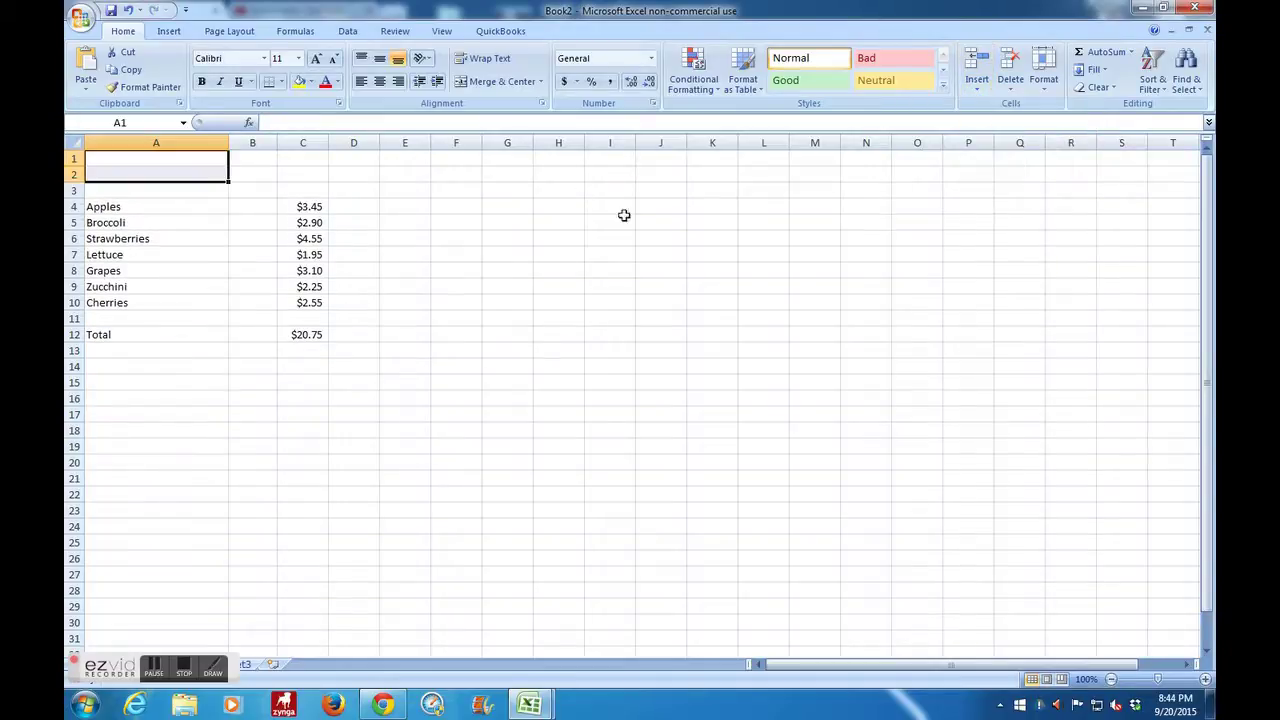
- Enter the title "Fruits and Vegetables from Shoprite" in cell A2
click(140, 174)
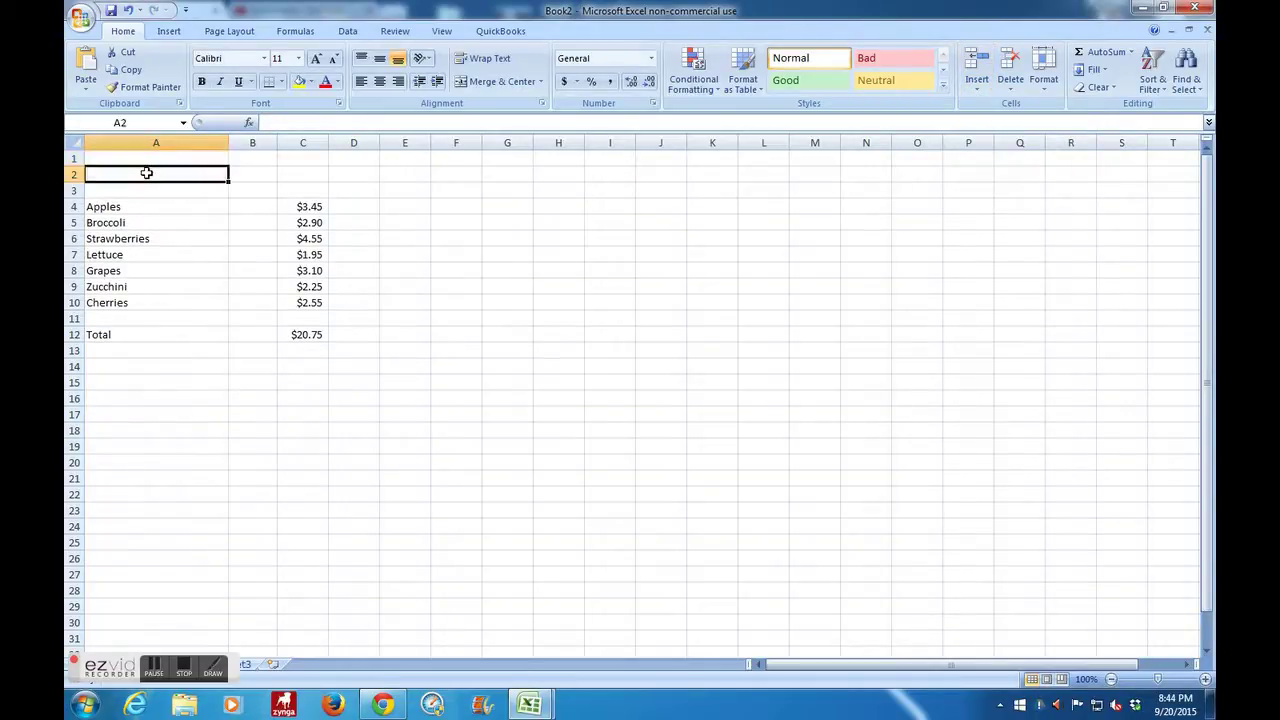
text(Fr)
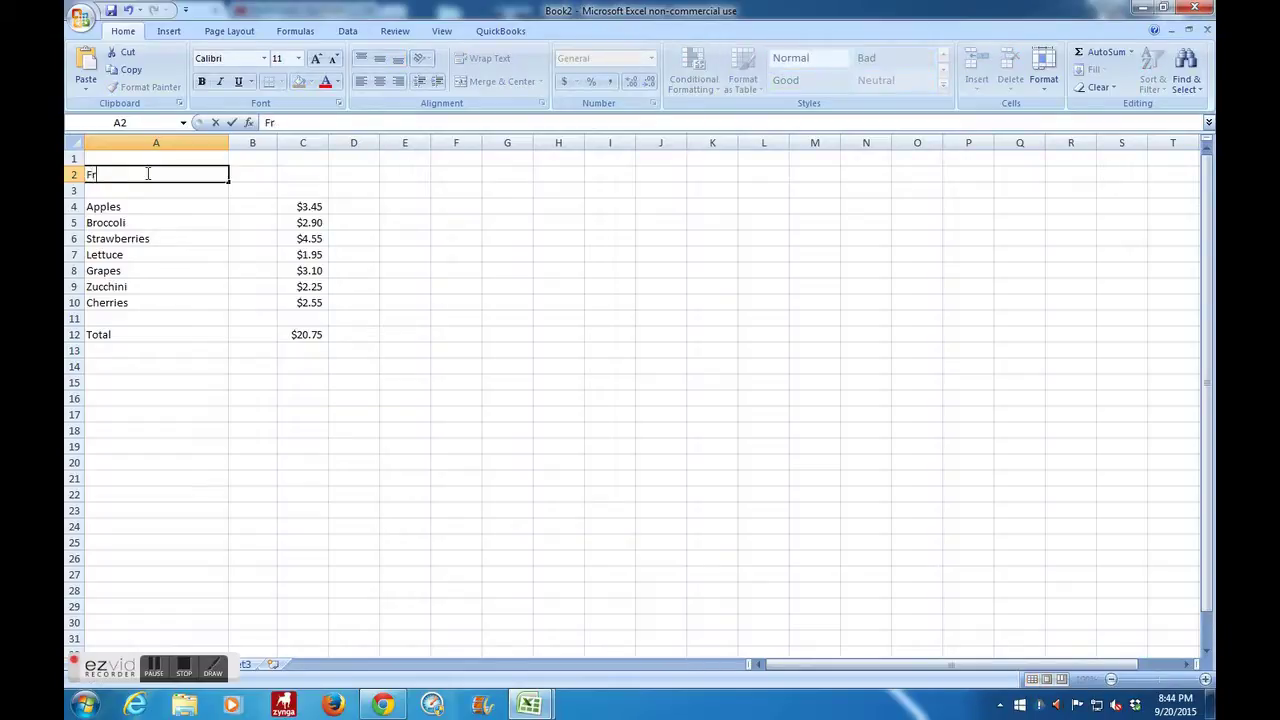
text(uits and Vegetable)
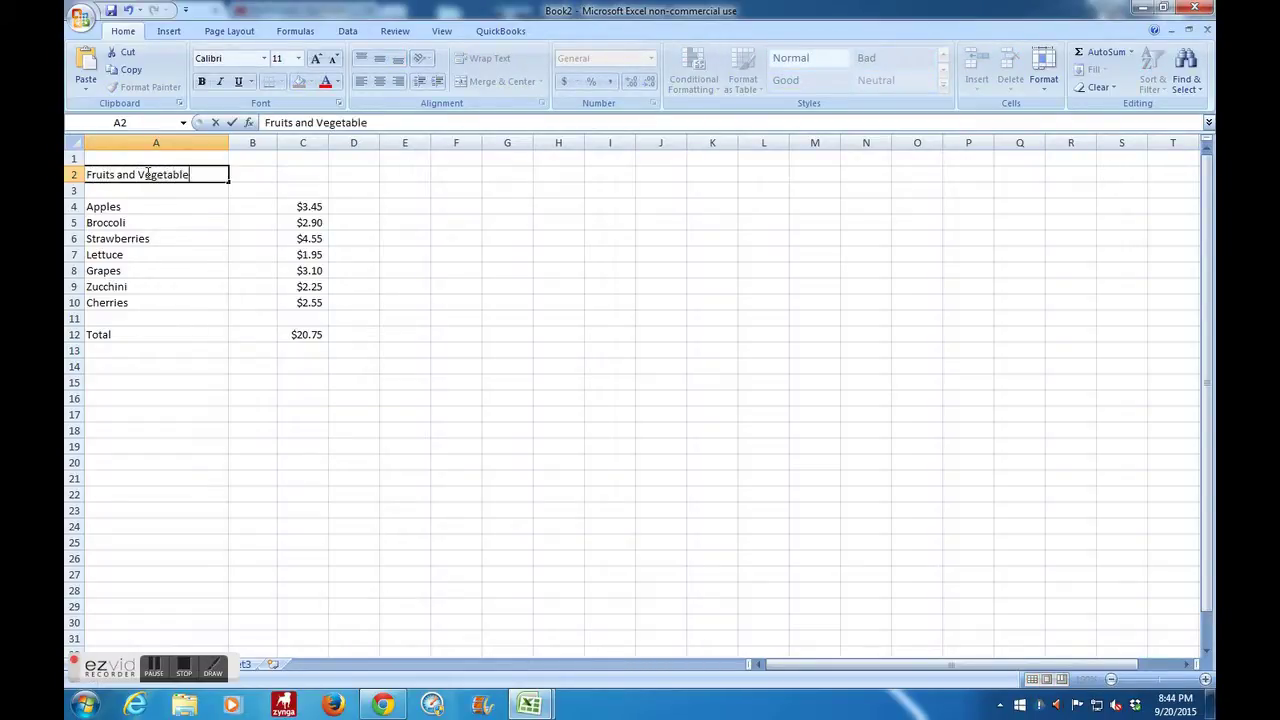
text(s from Shoprite)
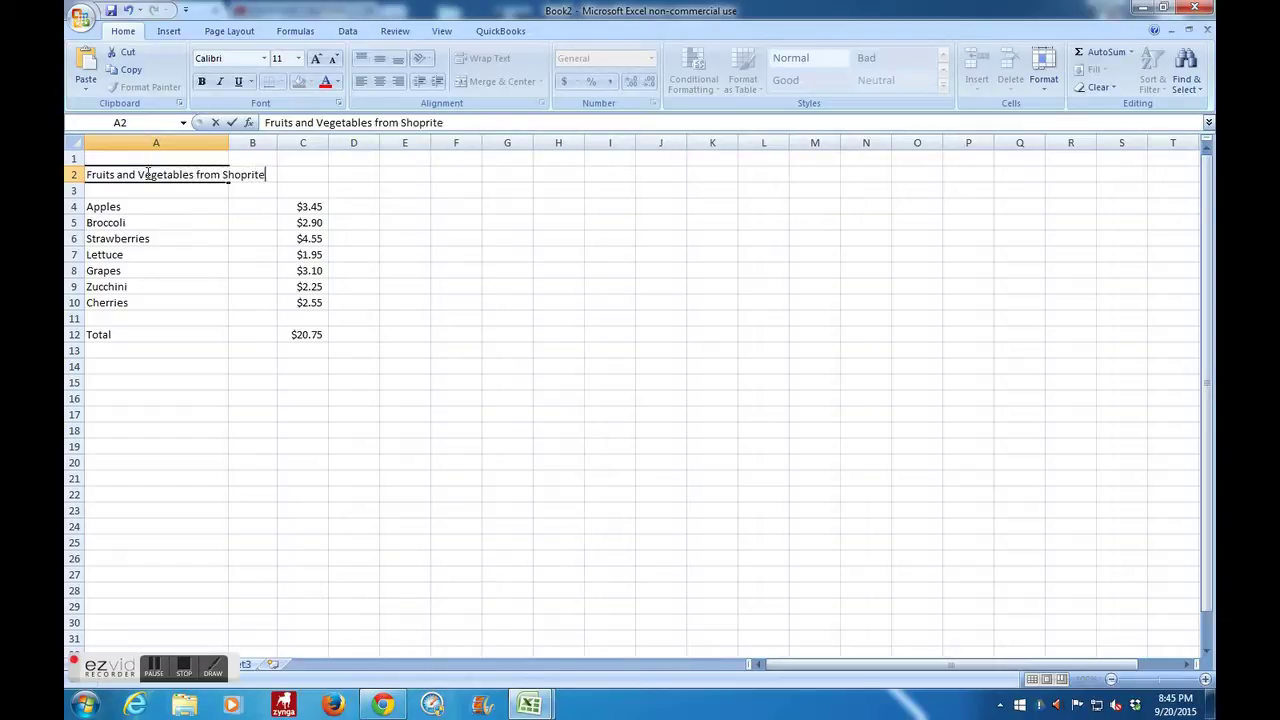
click(165, 193)
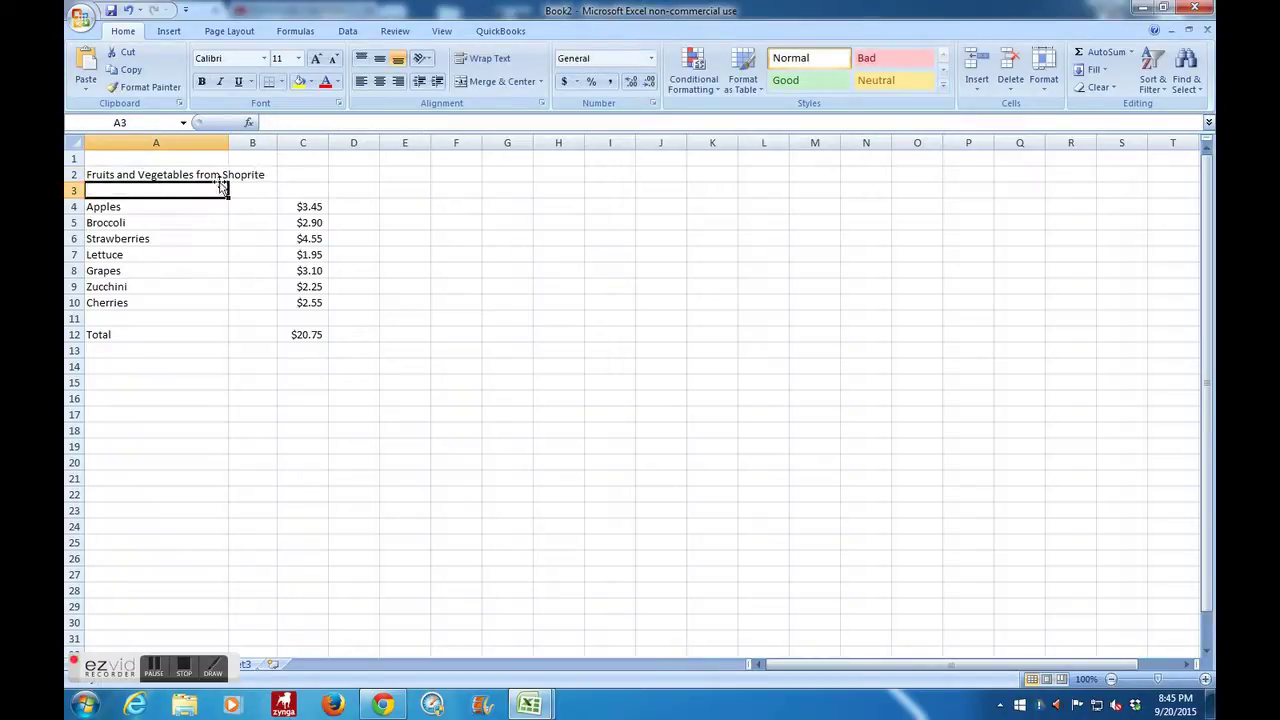
- Format the title in cell A2 as bold and italic
click(143, 176)
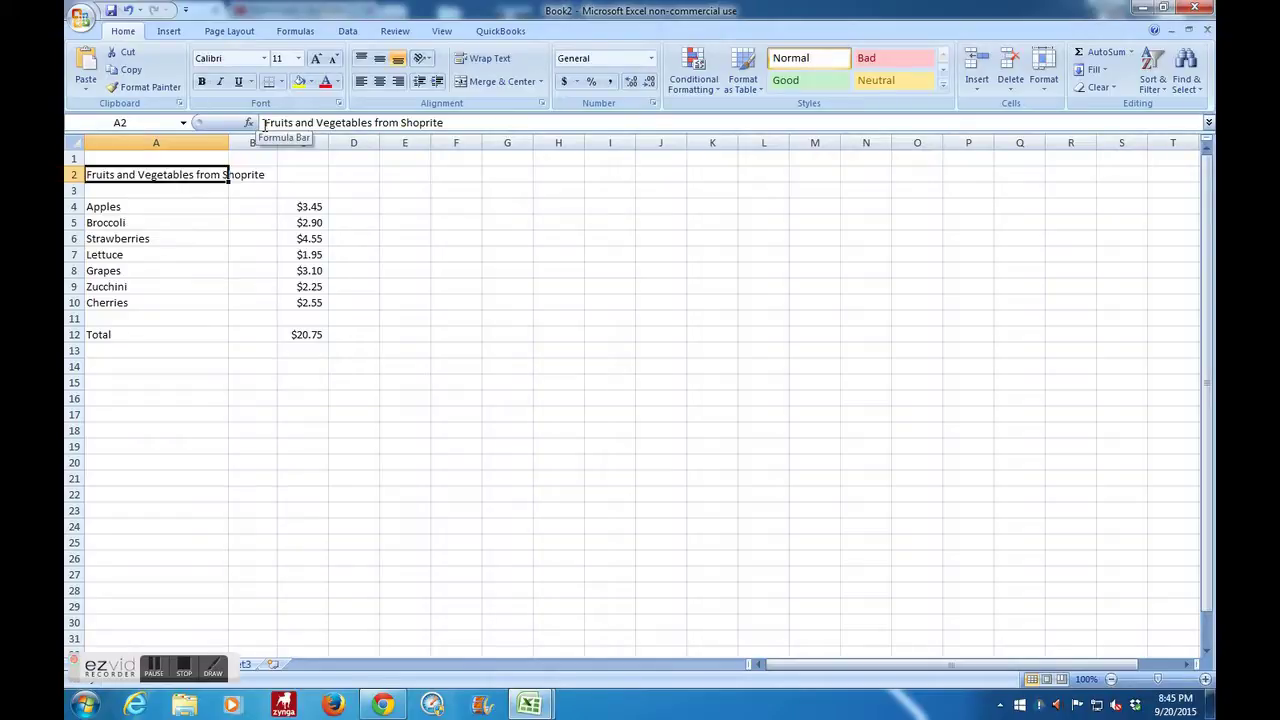
click(202, 83)
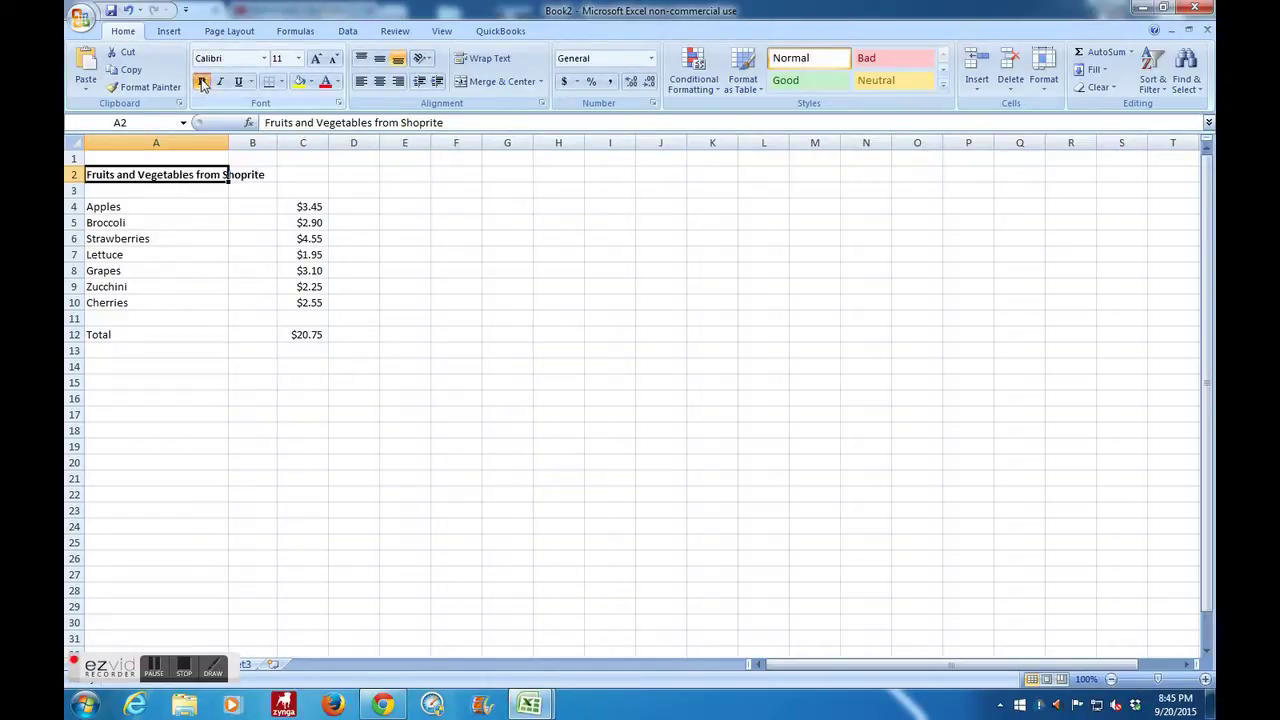
click(250, 194)
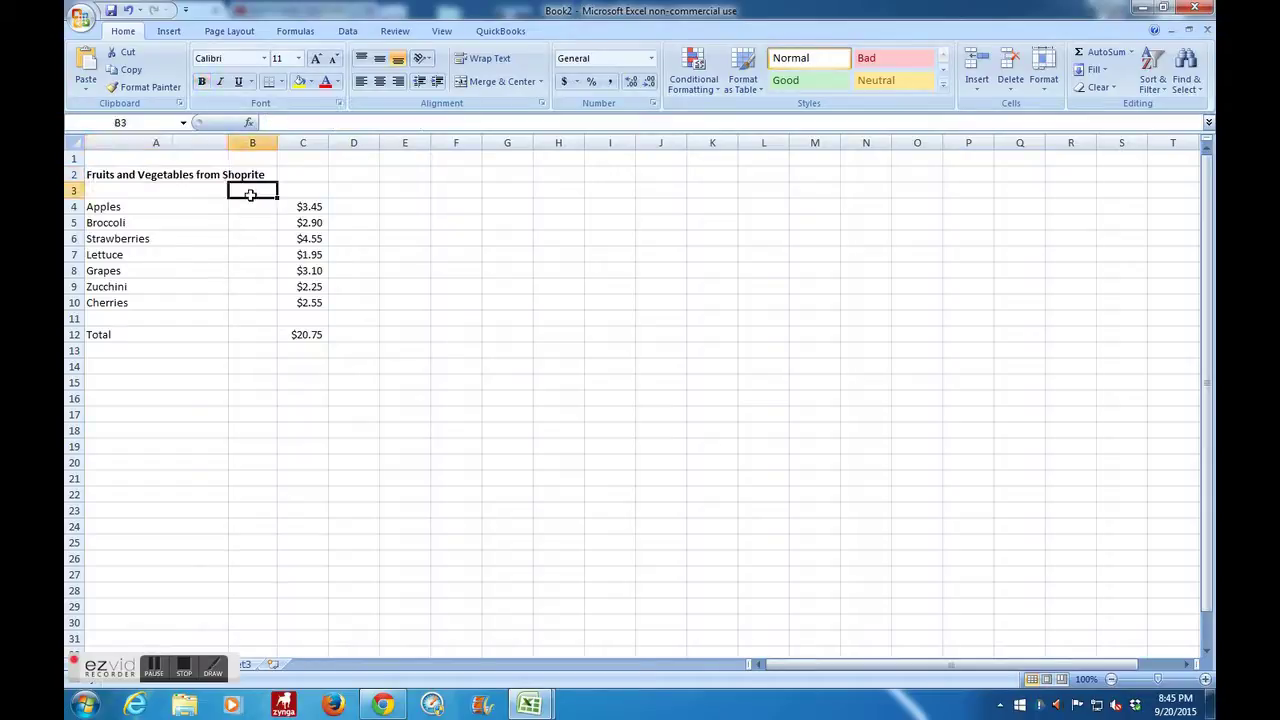
click(163, 177)
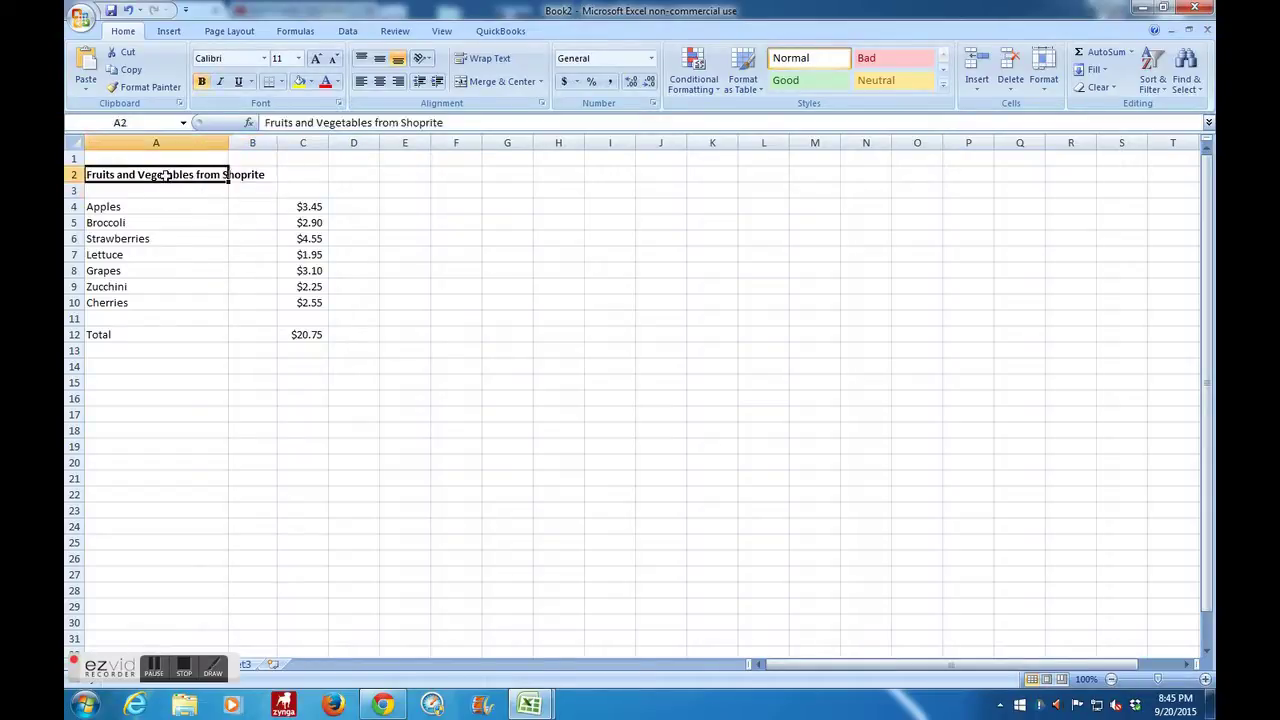
click(219, 81)
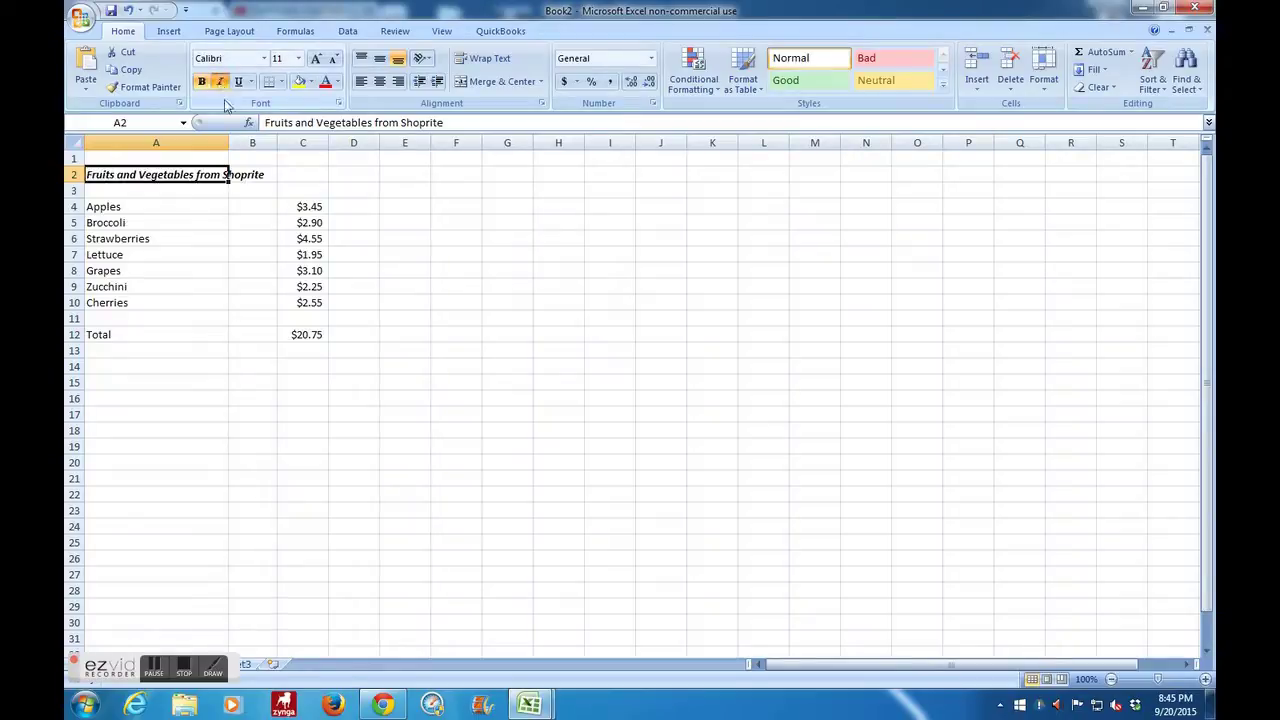
click(188, 192)
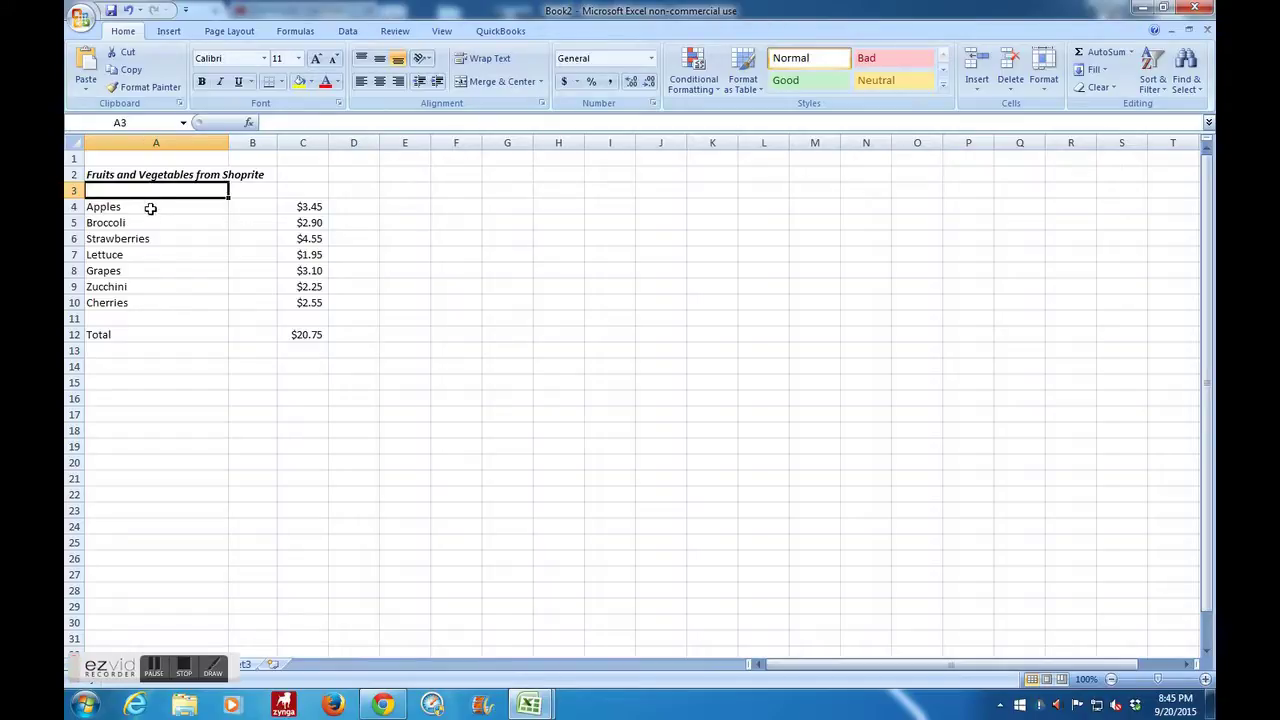
- Enter the formula =C4*5 in cell D4 to multiply the apples price by five
click(350, 207)
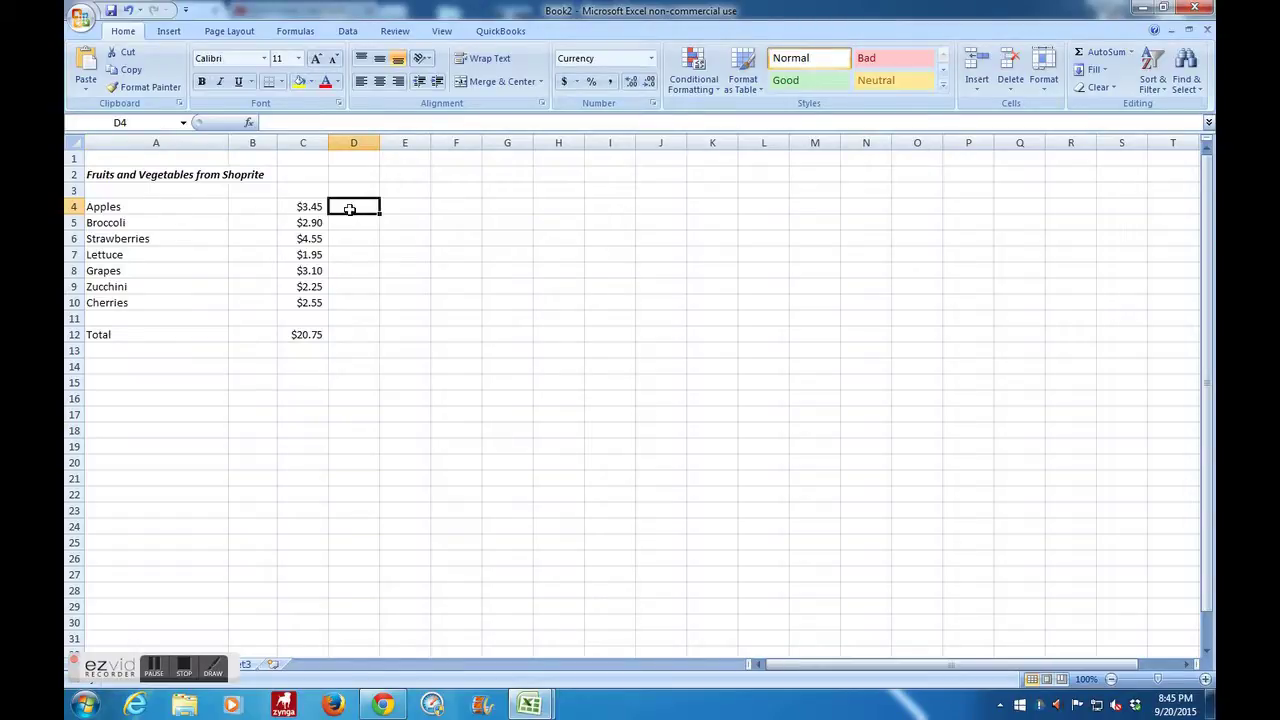
text(=)
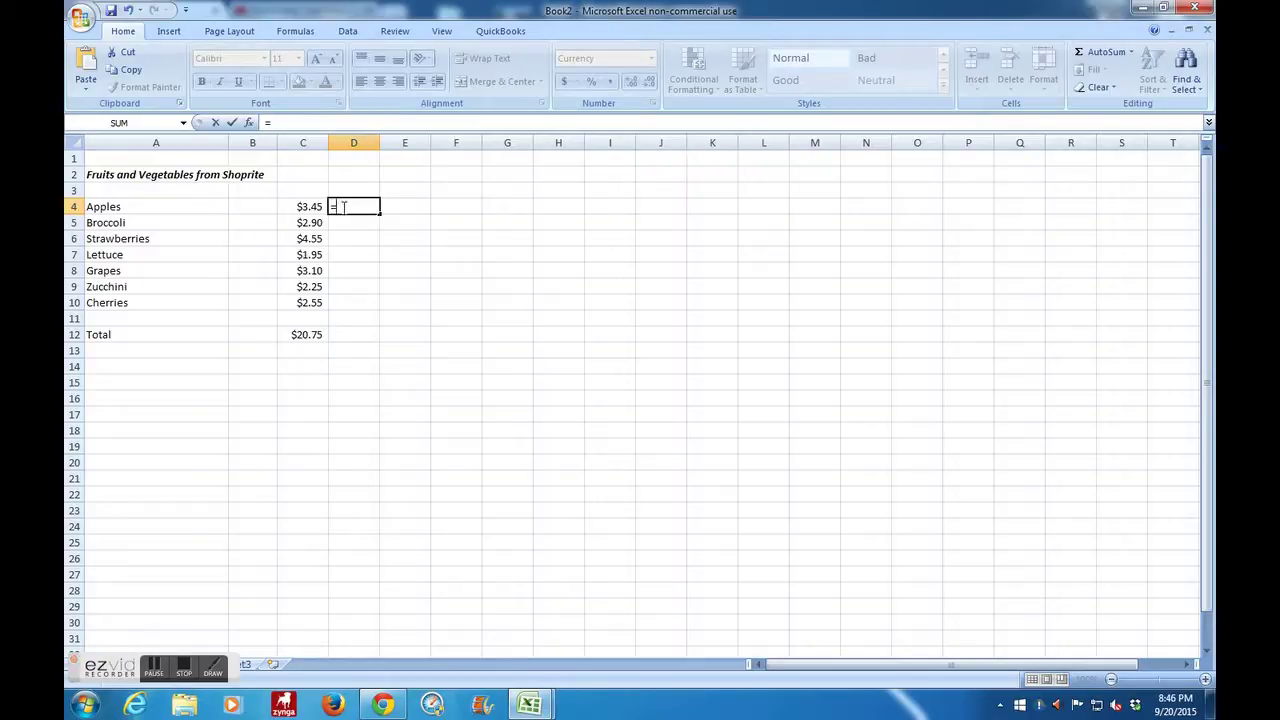
text(C4*5)
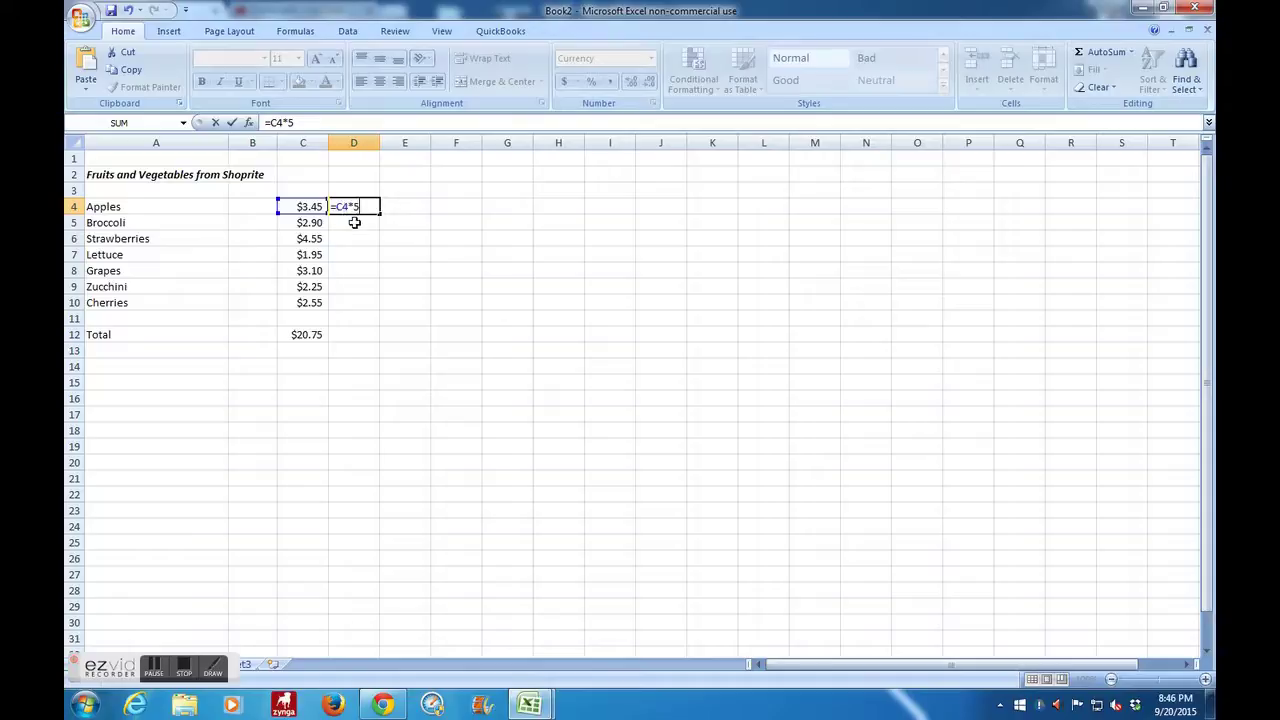
click(354, 221)
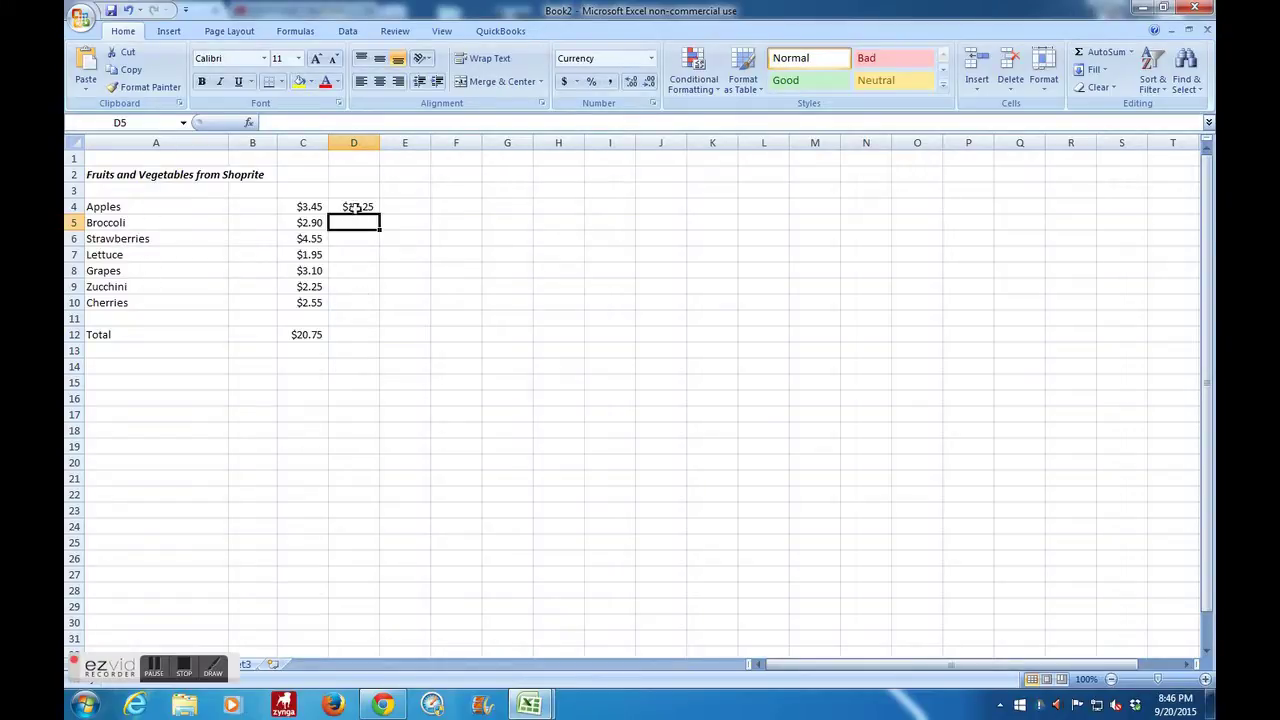
- Fill the D4 formula down through D10 for the remaining items and check the formula in the lettuce row
click(356, 207)
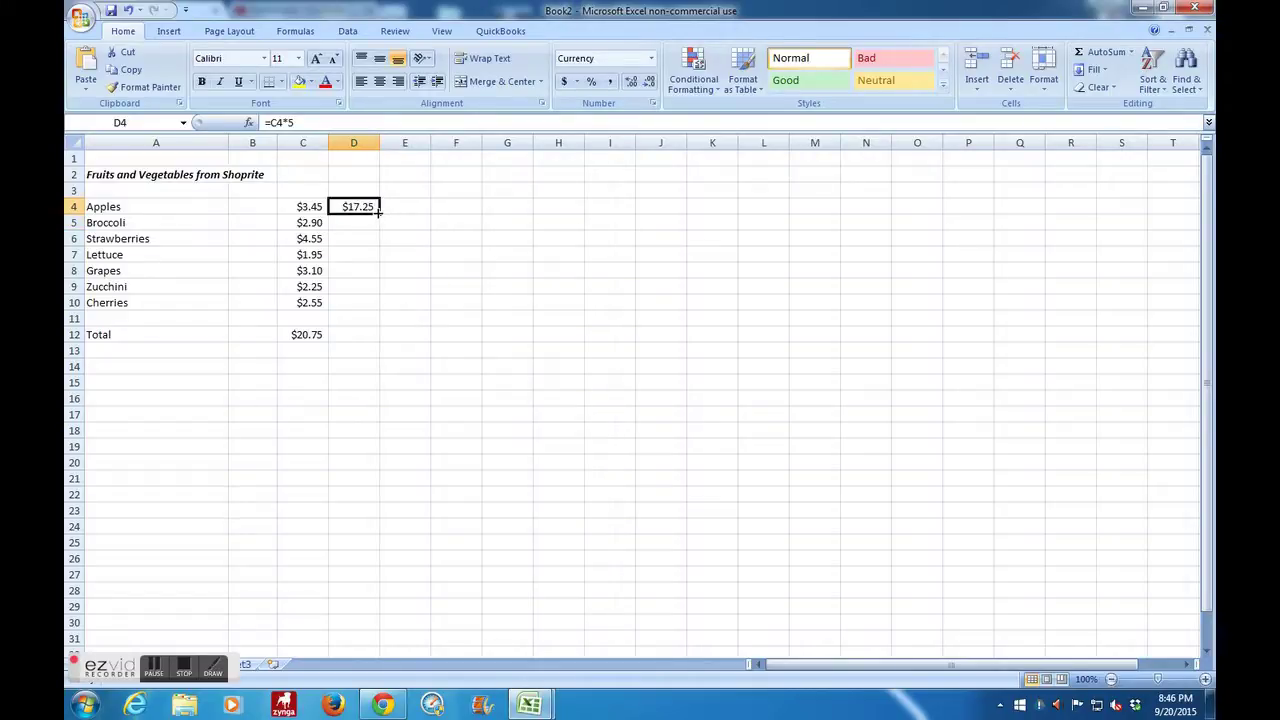
drag(379, 213, 379, 310)
click(430, 237)
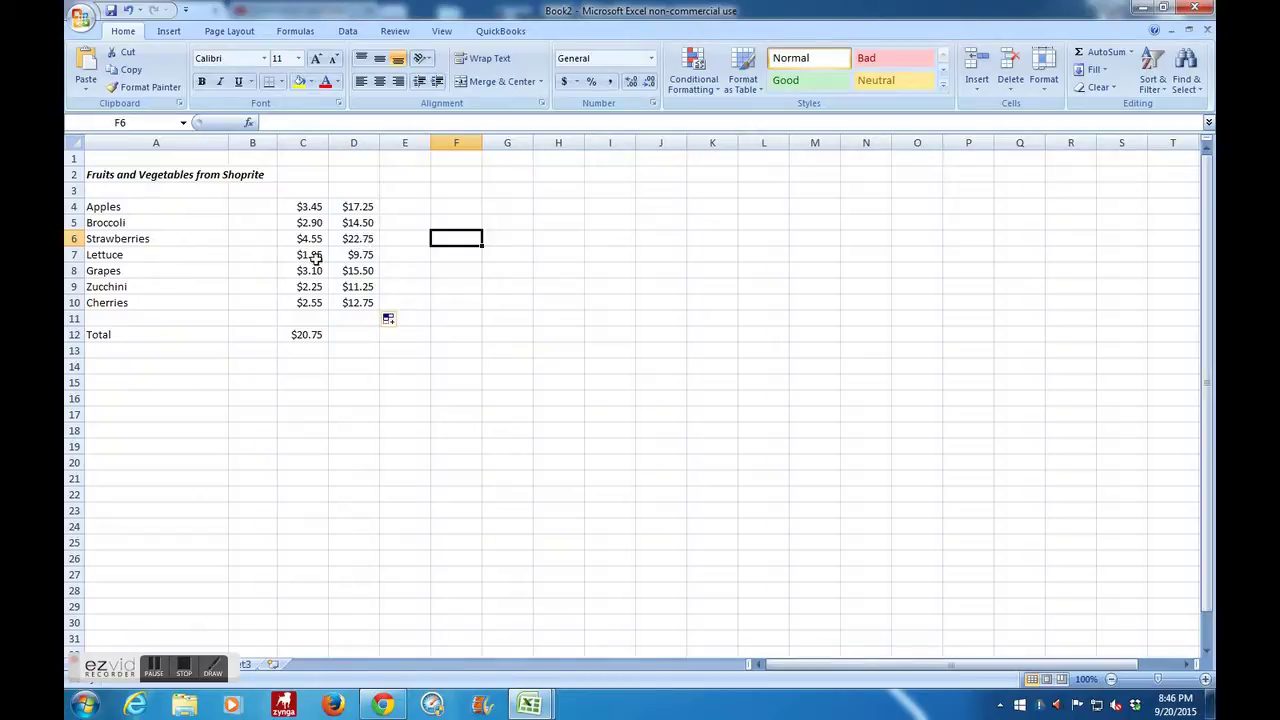
click(360, 256)
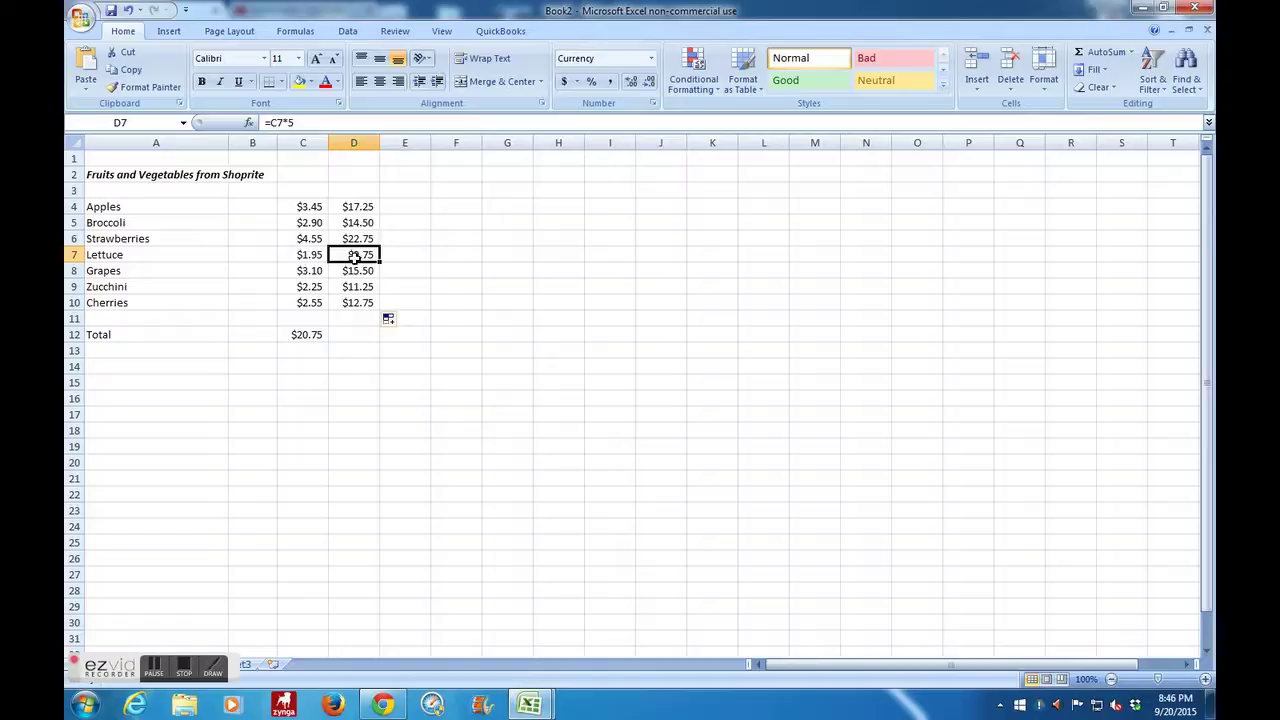
- Copy the total formula from C12 across to D12 to sum column D, and check the copied formula
click(358, 336)
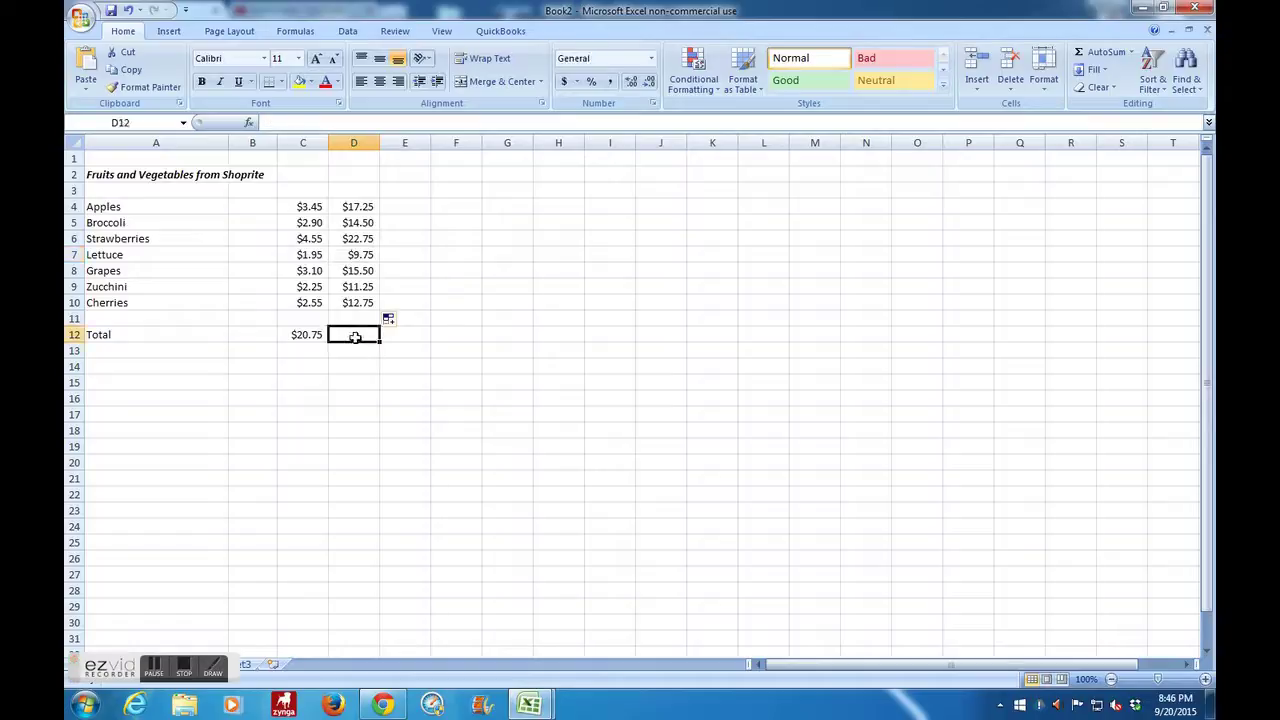
click(306, 335)
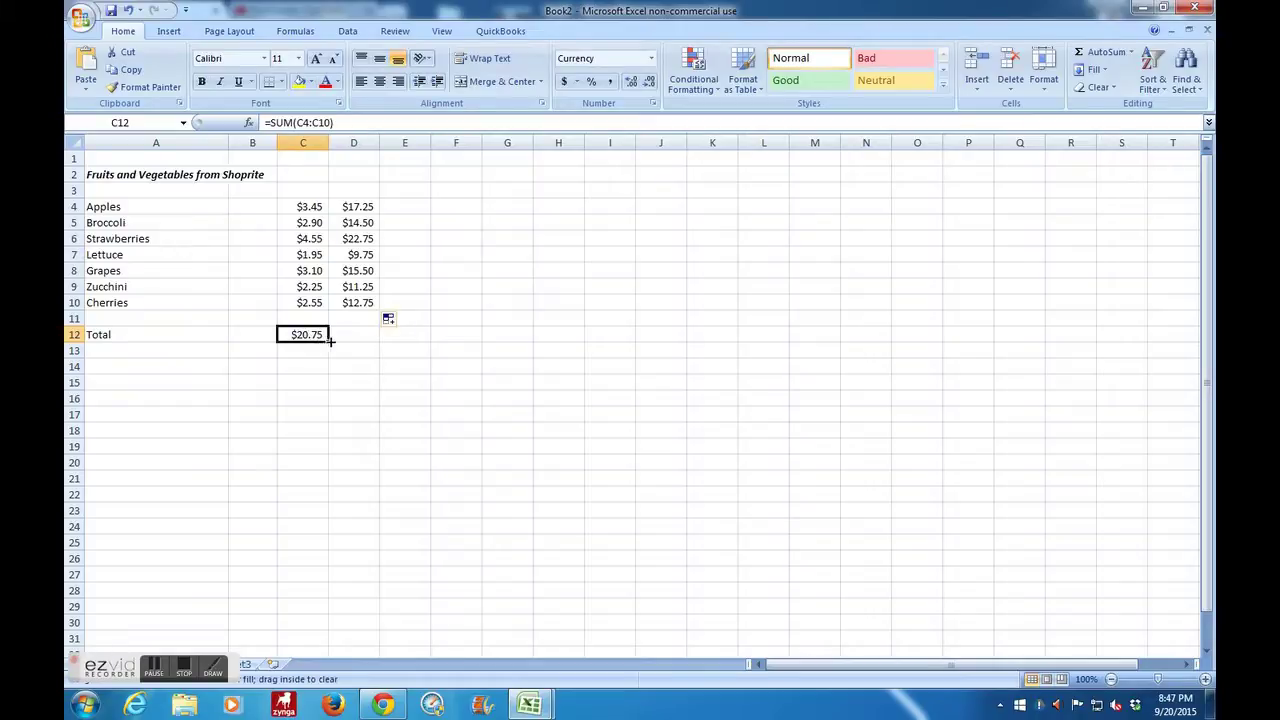
drag(350, 340, 366, 340)
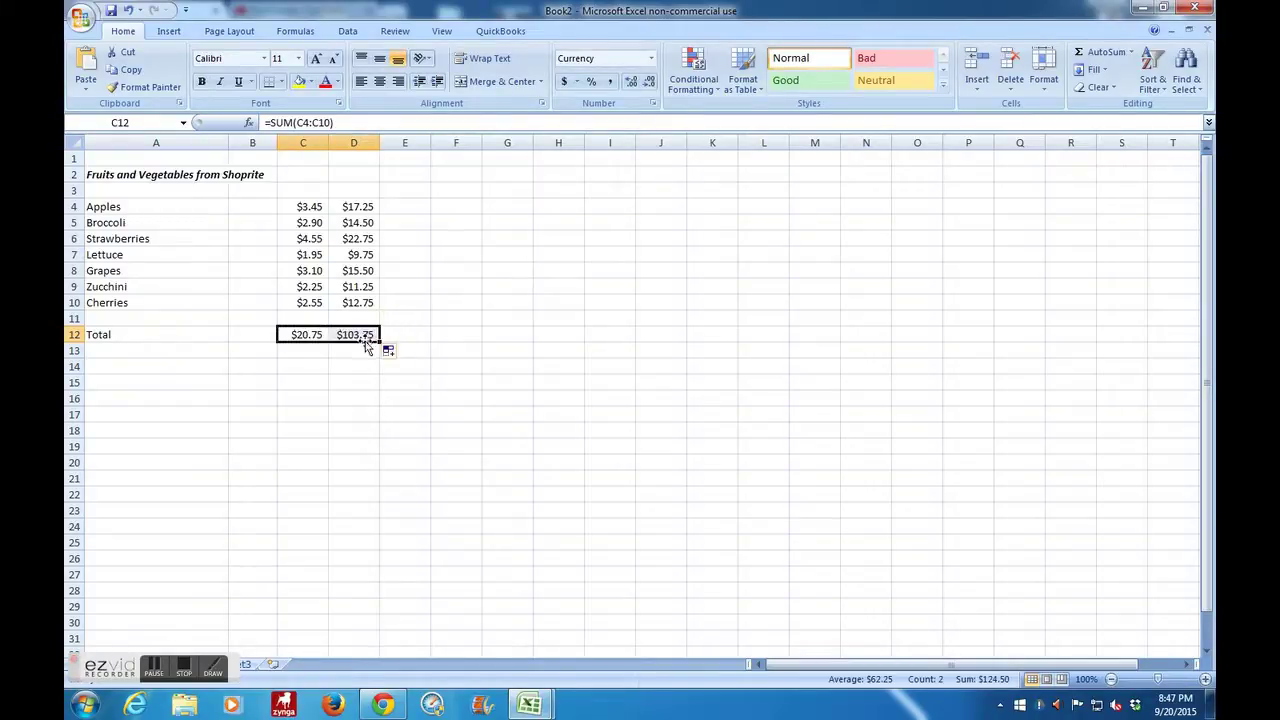
click(360, 337)
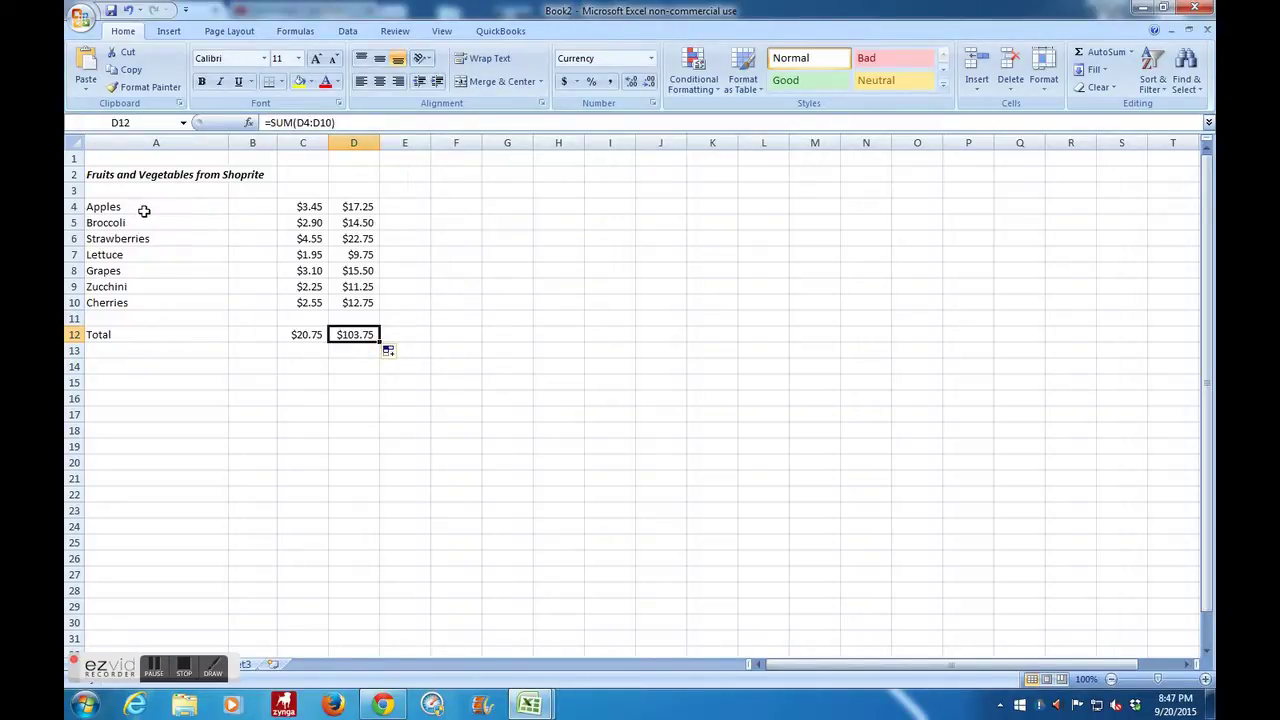
drag(133, 206, 123, 290)
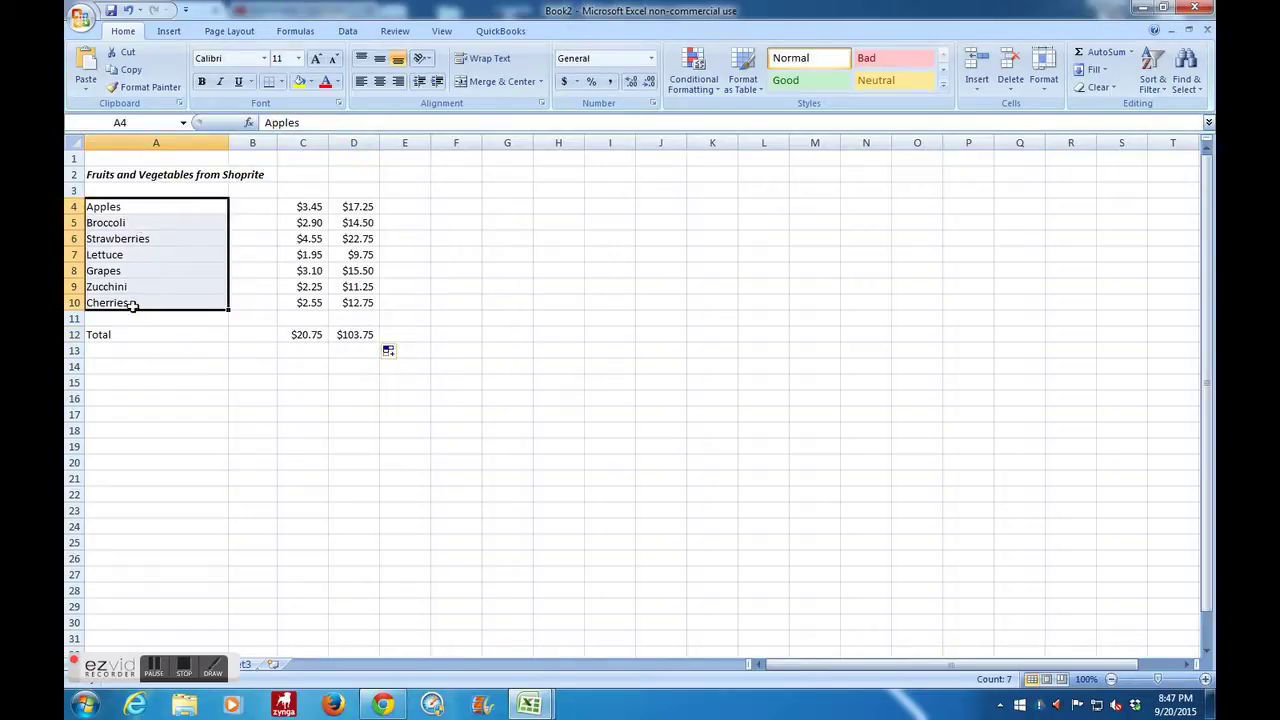
click(153, 208)
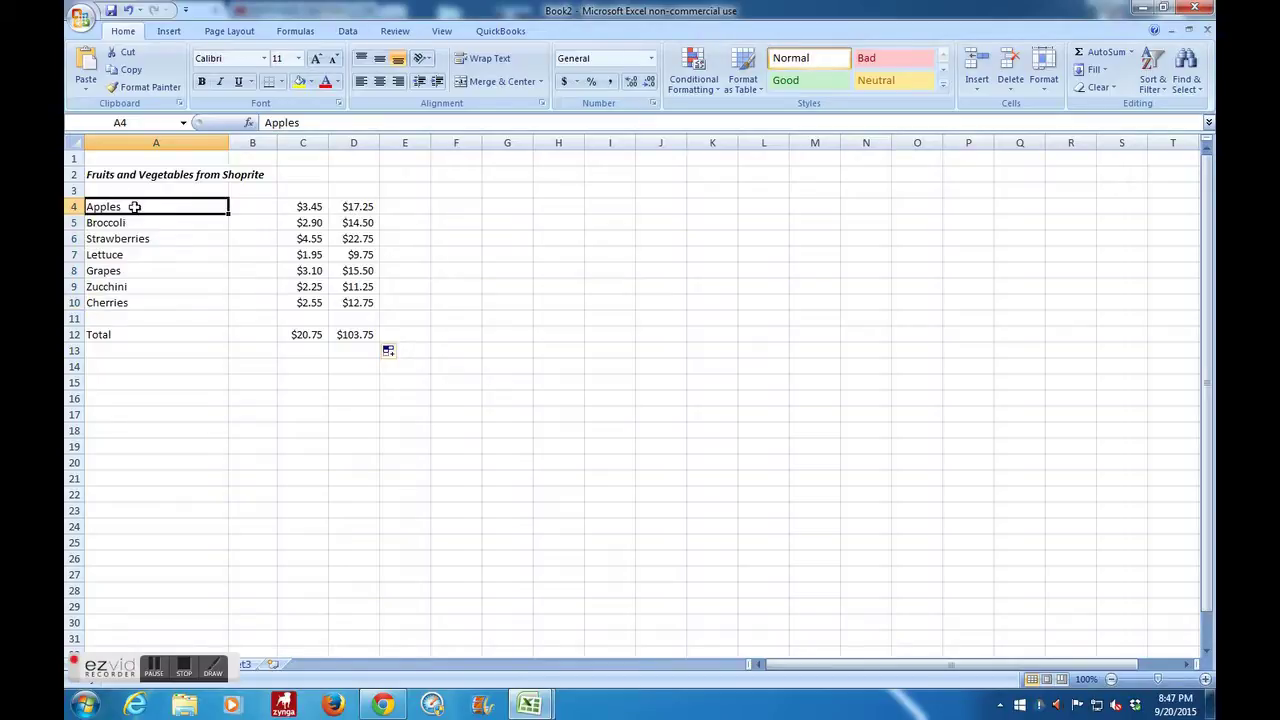
drag(134, 206, 359, 306)
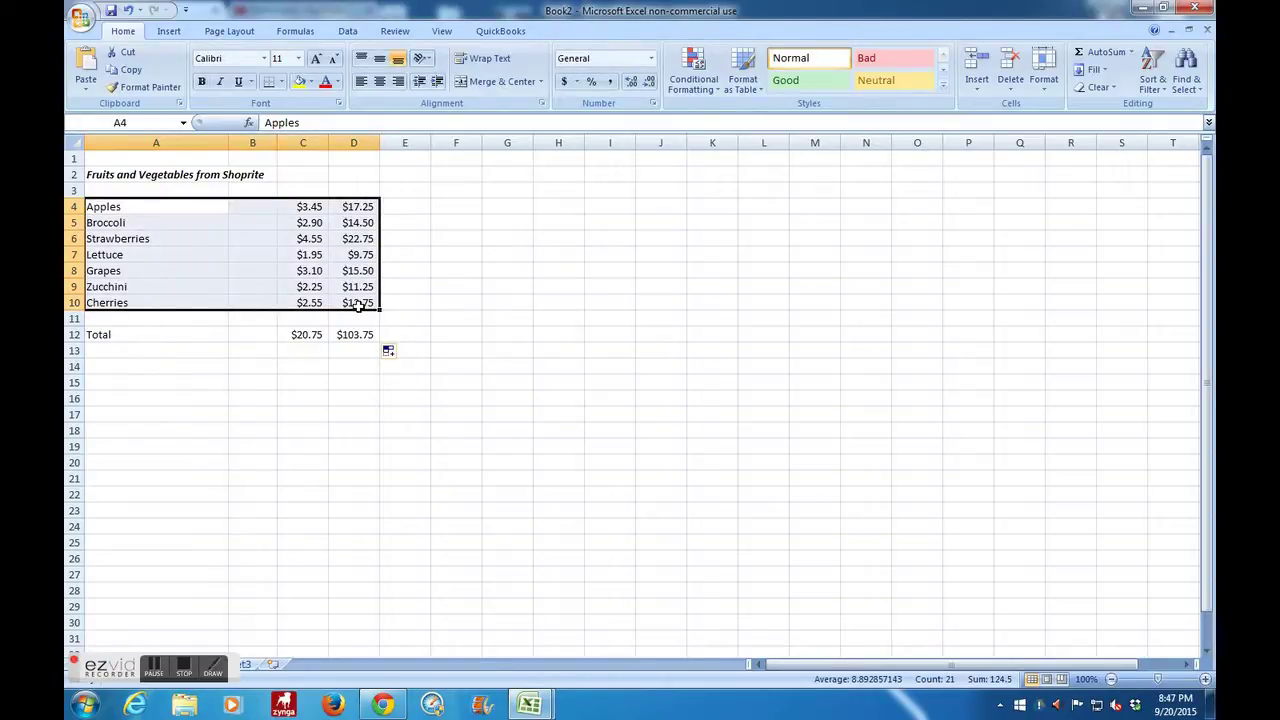
click(305, 240)
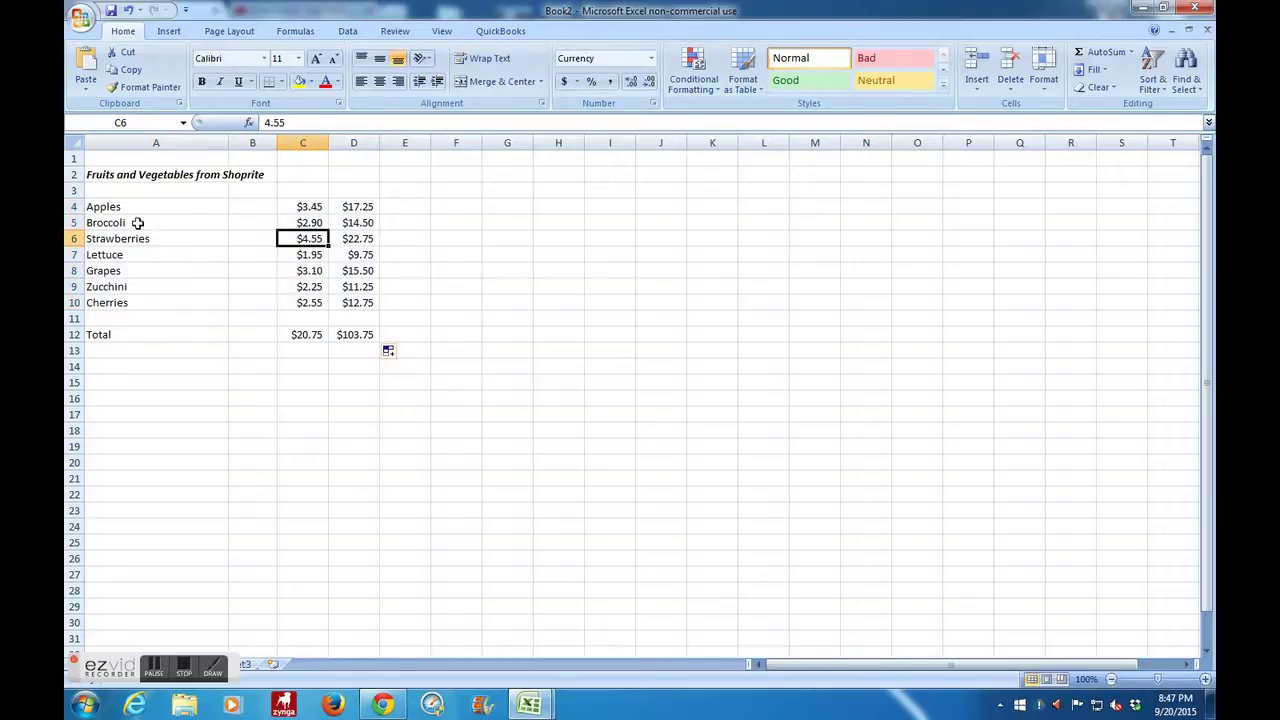
- Sort the item rows A4:D10 by Column A on Values, in A to Z order
drag(138, 207, 348, 302)
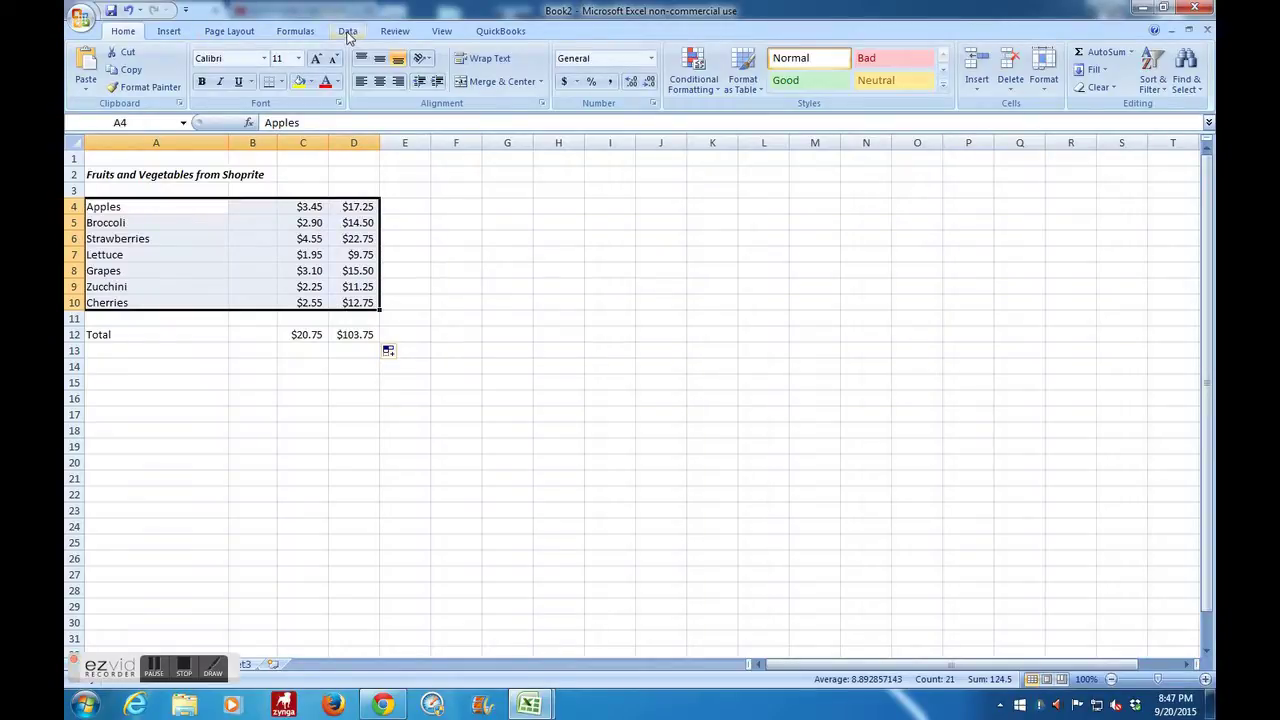
click(348, 34)
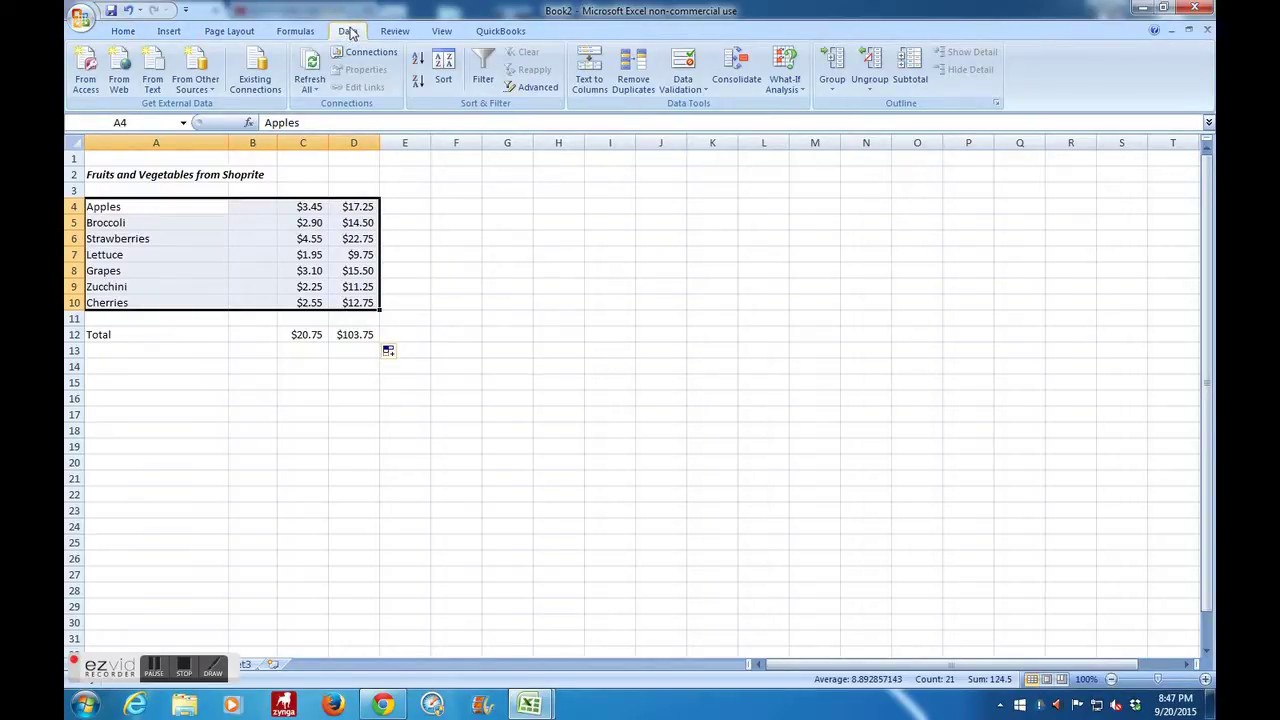
click(445, 80)
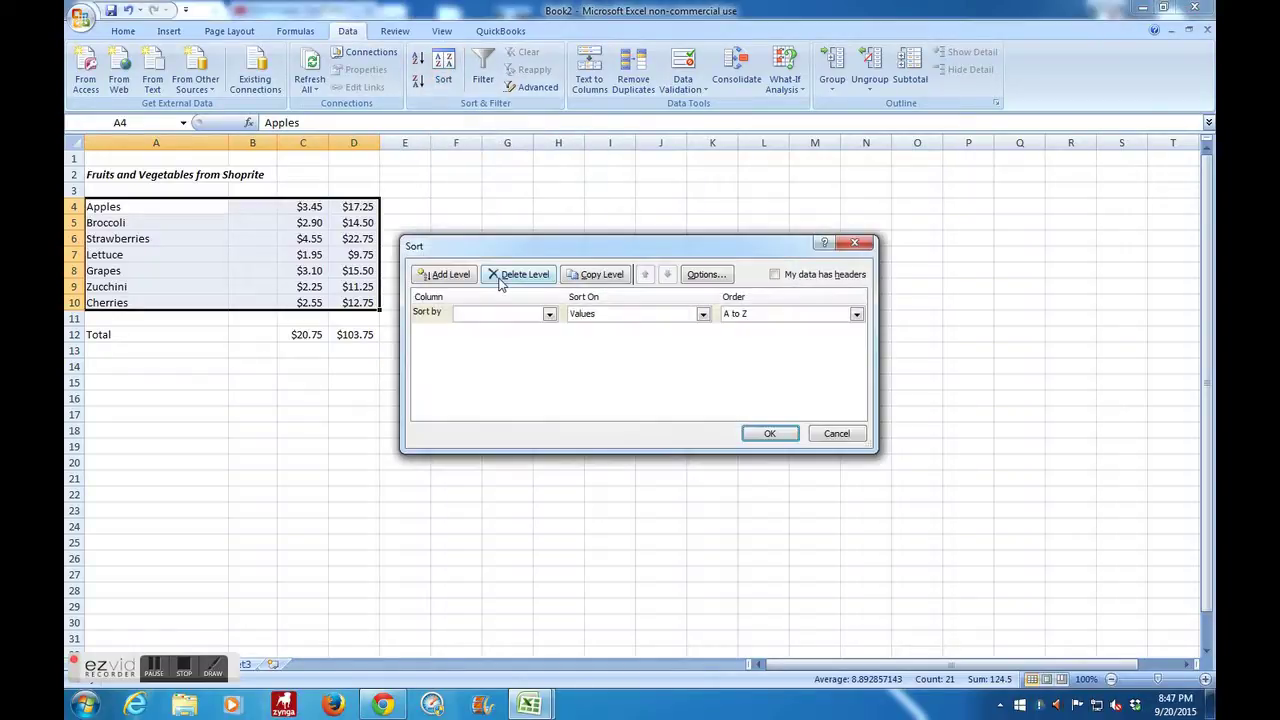
click(549, 314)
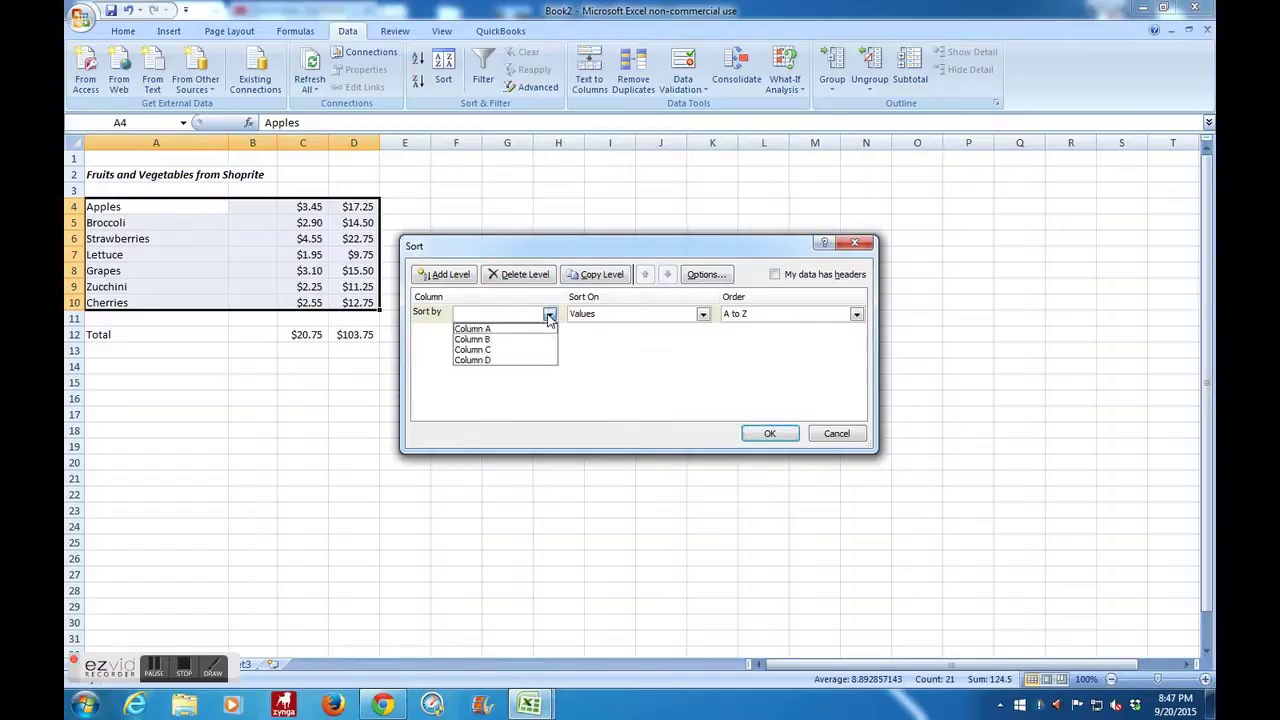
click(520, 329)
click(703, 315)
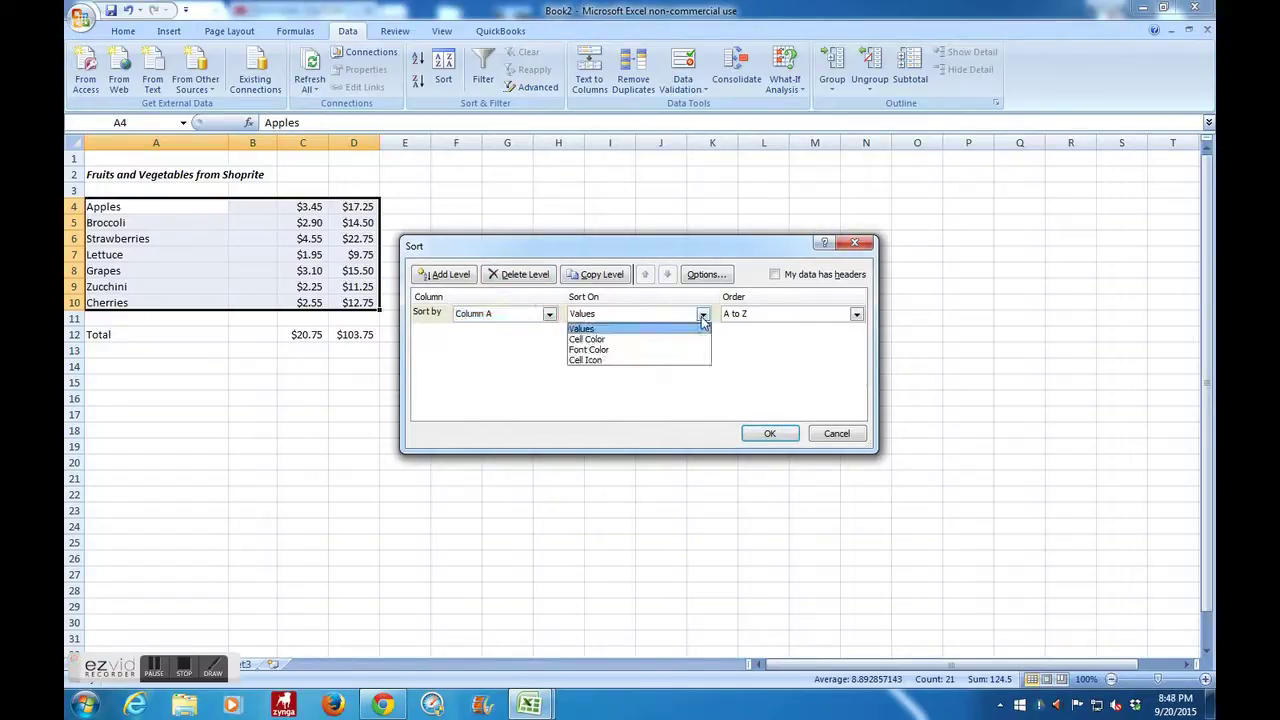
click(641, 329)
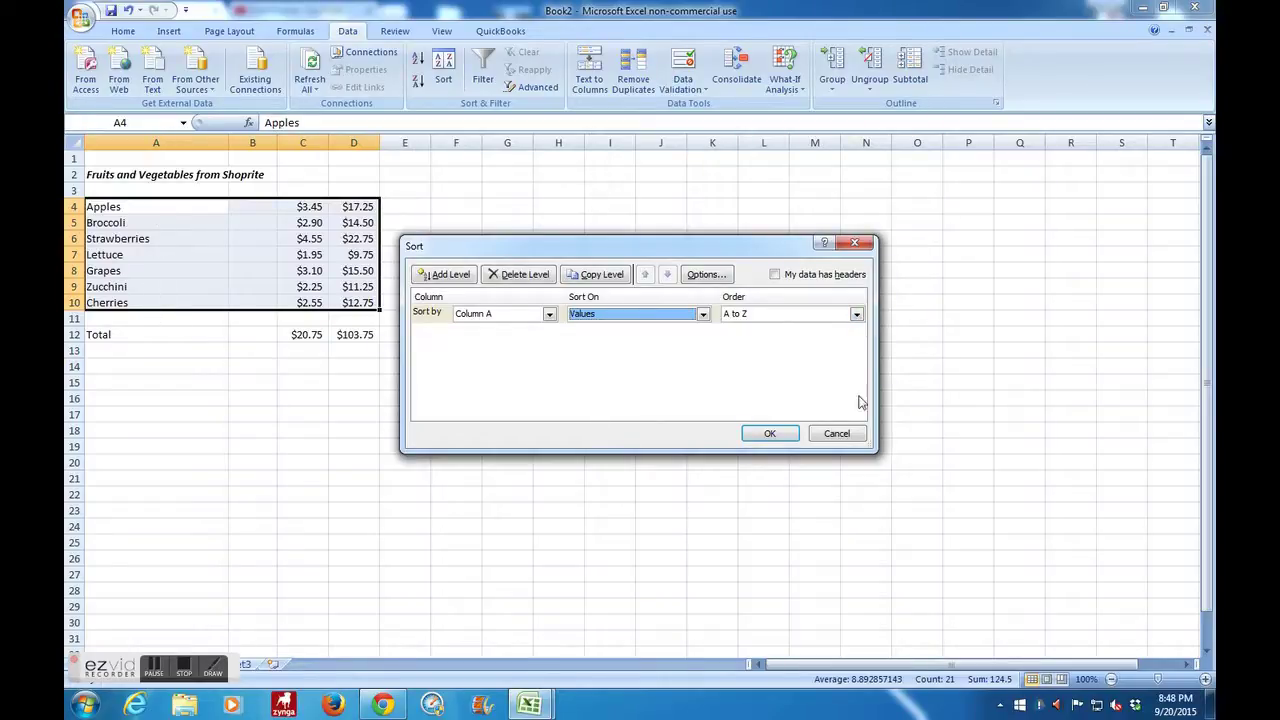
click(767, 436)
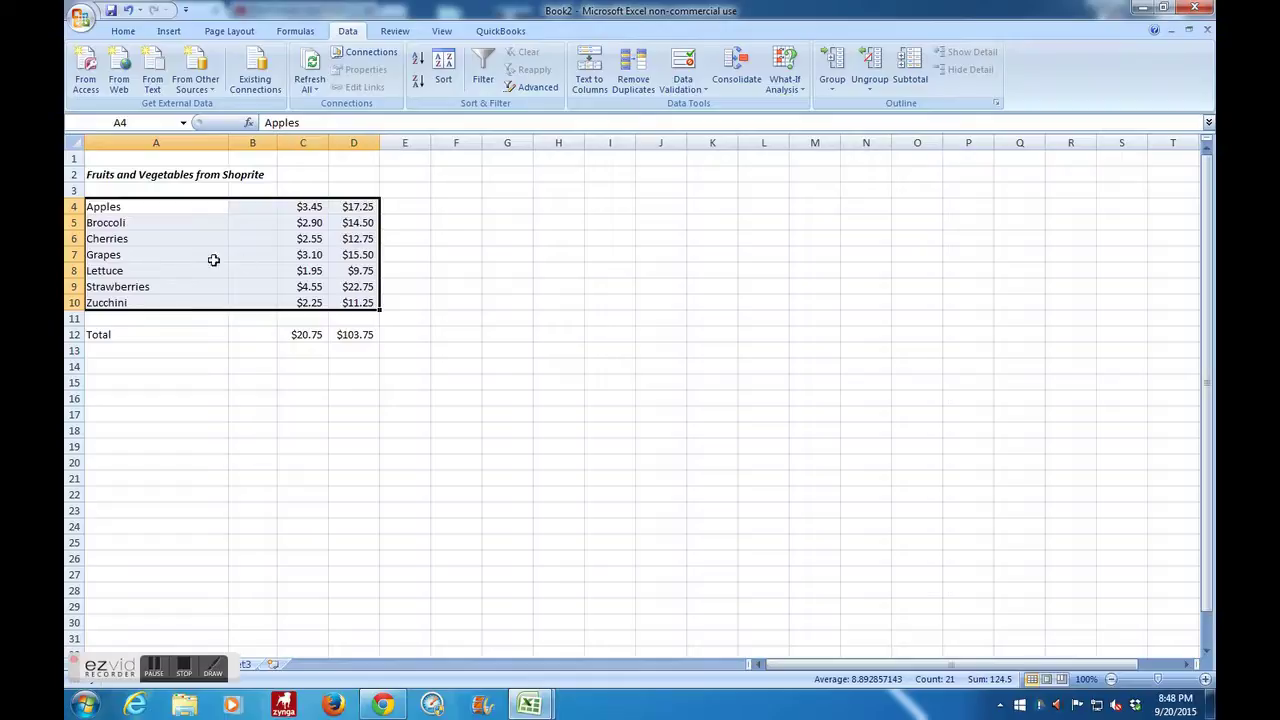
click(193, 261)
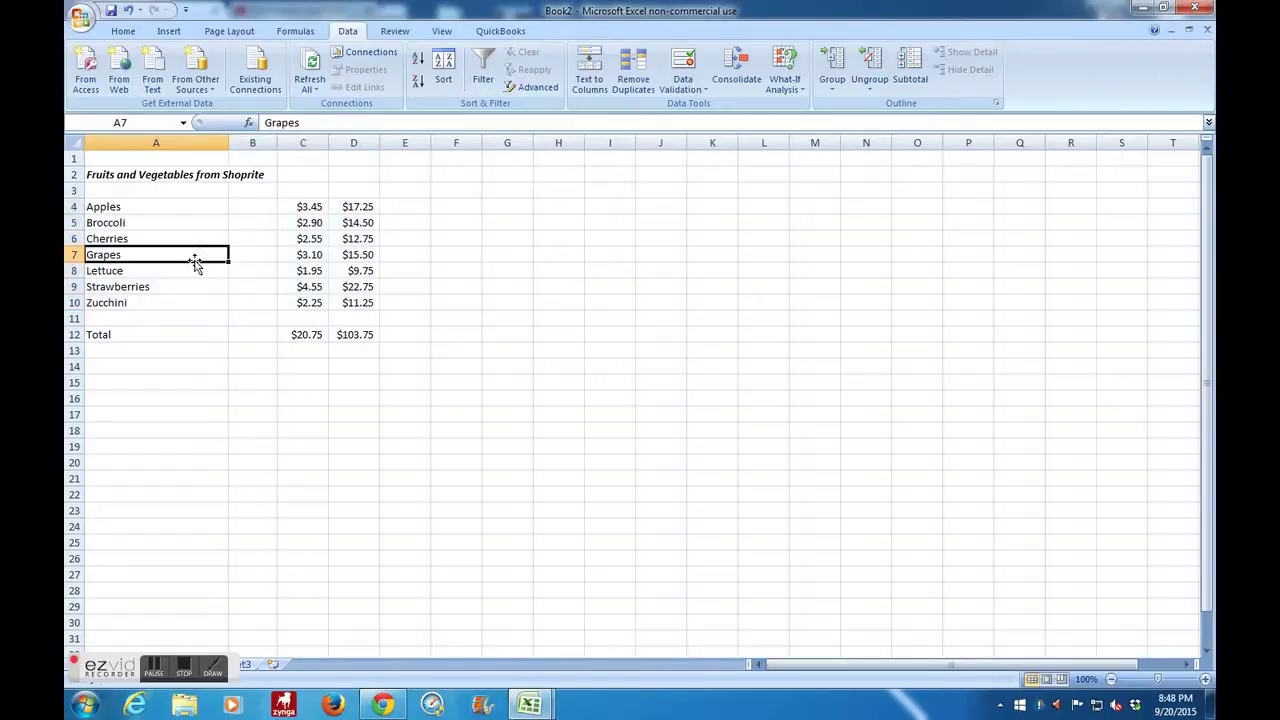
click(183, 670)
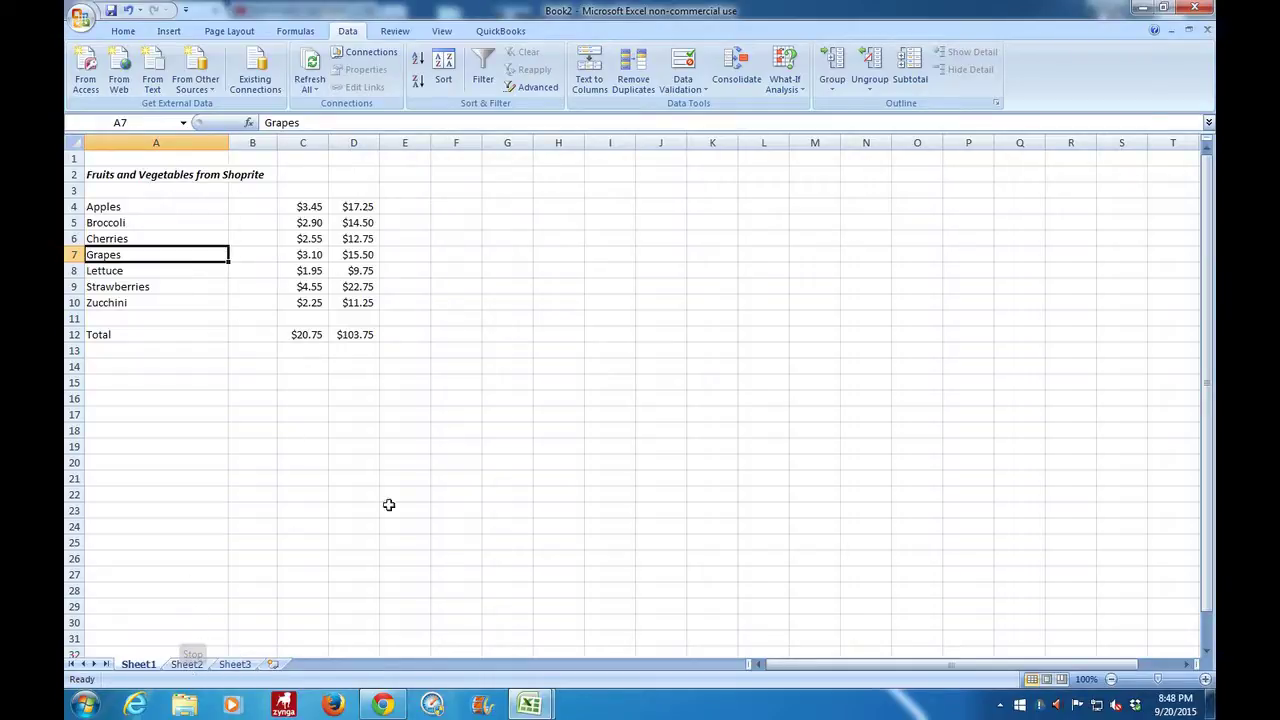